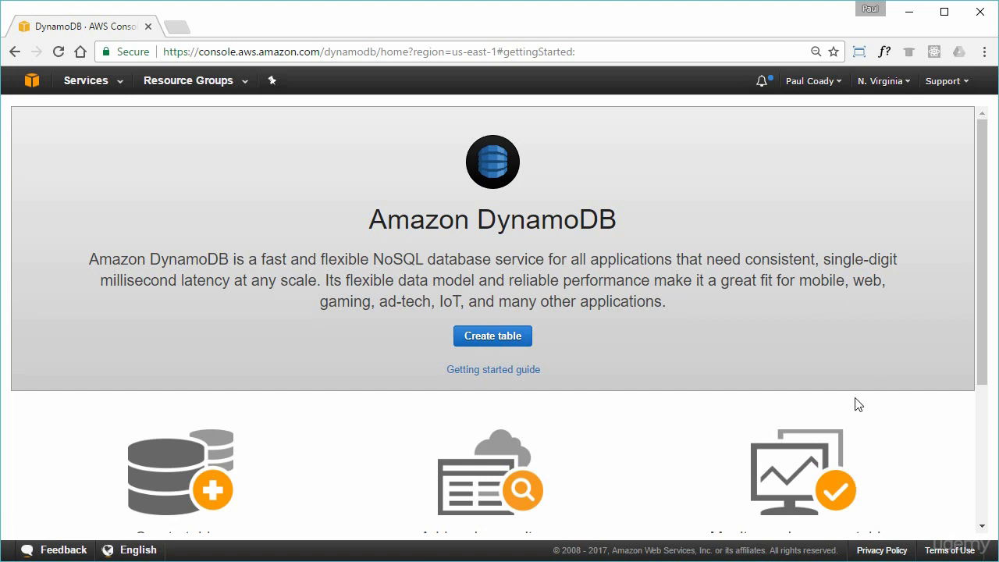
Step: Start a new DynamoDB table named test-table with a partition key Id of type Number
left_click(504, 335)
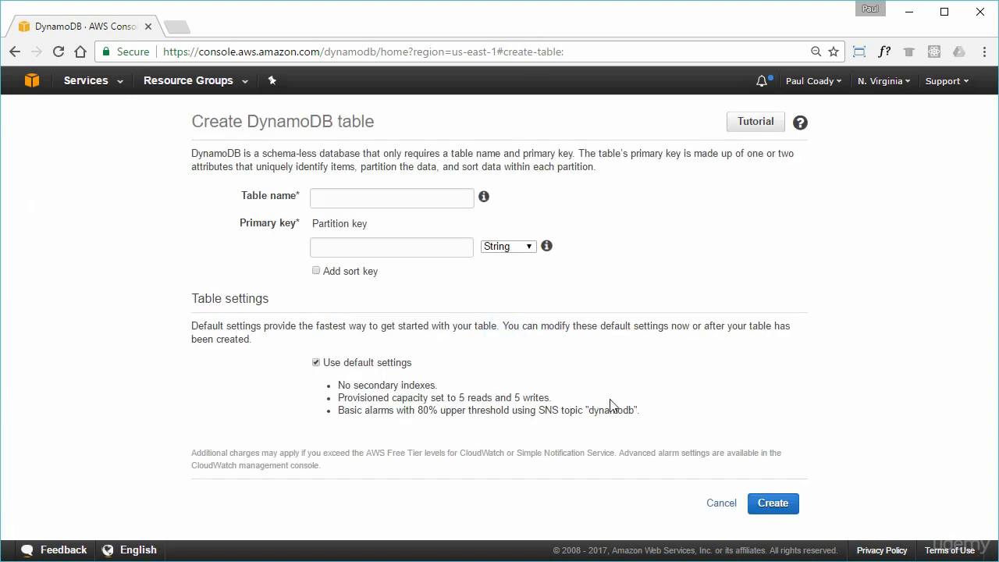
left_click(347, 195)
type("test-table")
left_click(340, 245)
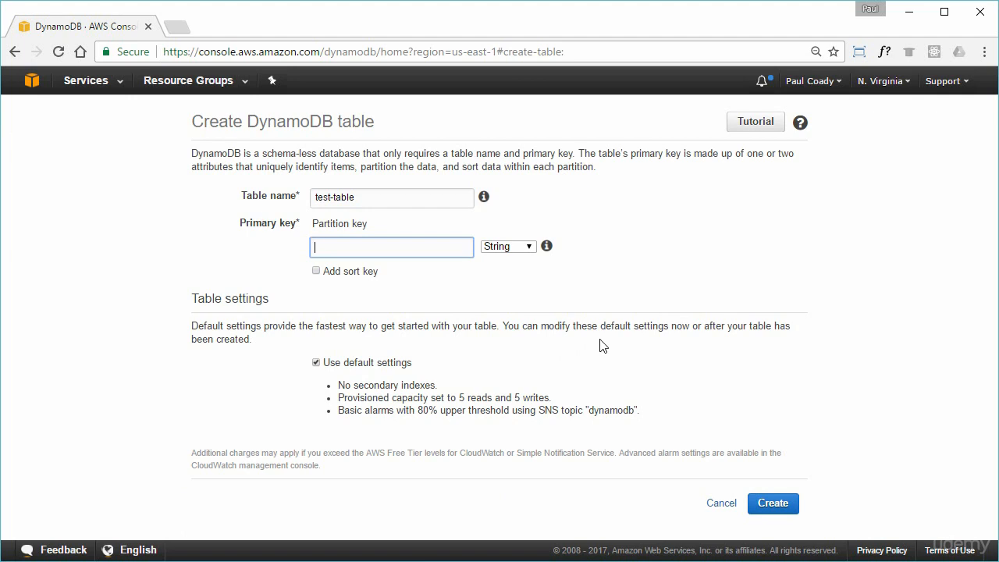
type("Id")
left_click(530, 249)
left_click(508, 286)
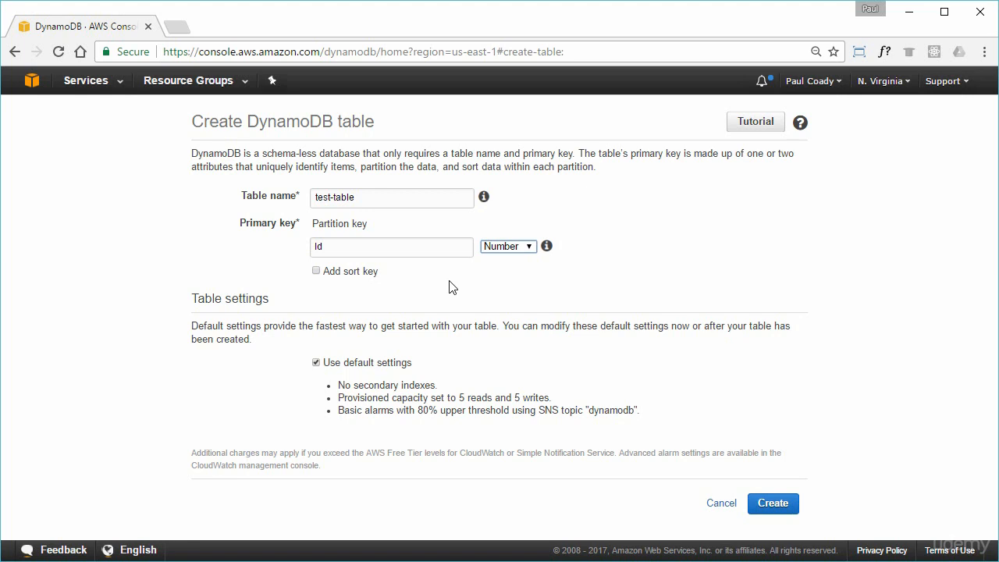
Step: Turn off the default table settings and begin a secondary index with the partition key ProductCategory
left_click(317, 364)
scroll(349, 414, "down", 1)
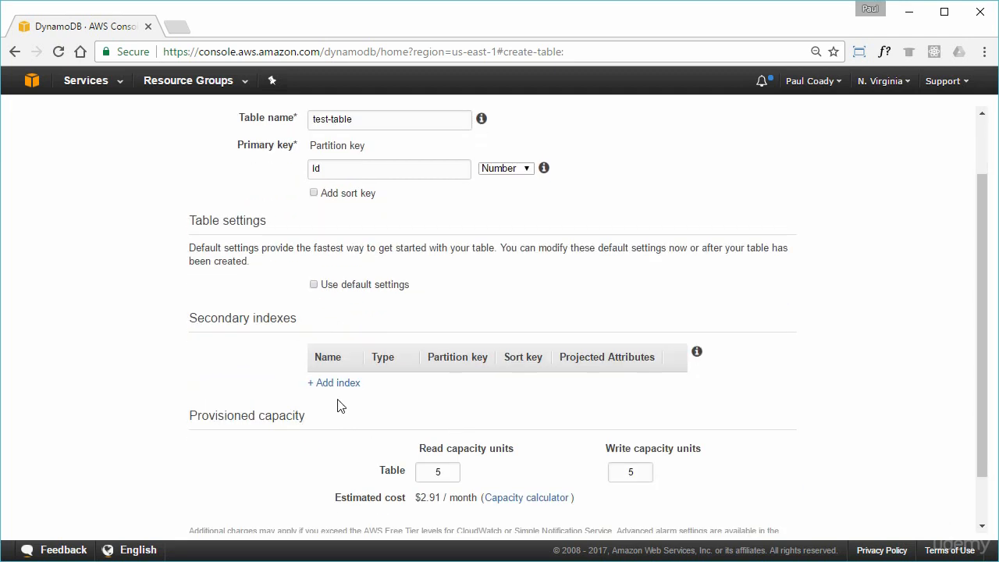
scroll(408, 395, "down", 1)
left_click(343, 323)
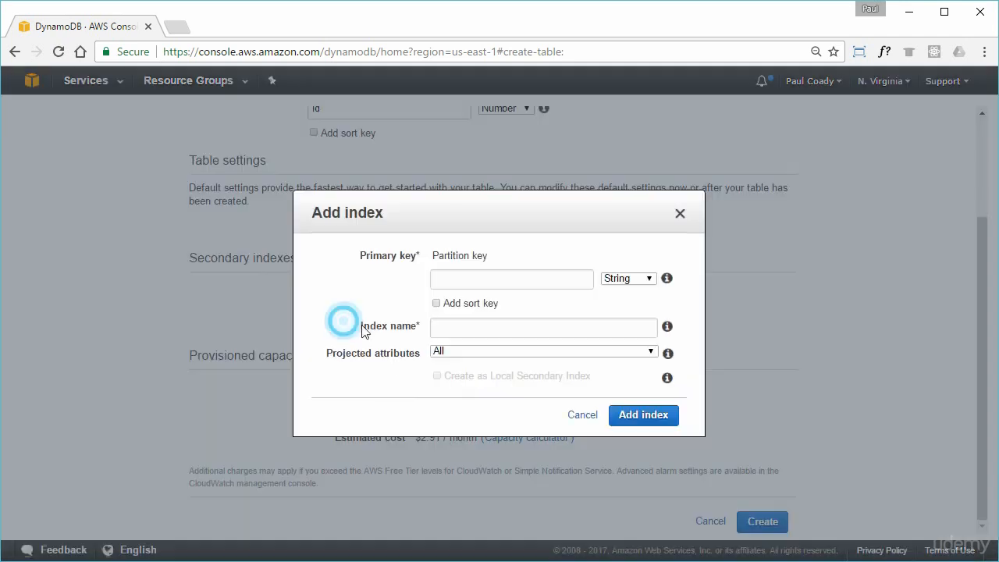
type("ProductCategory")
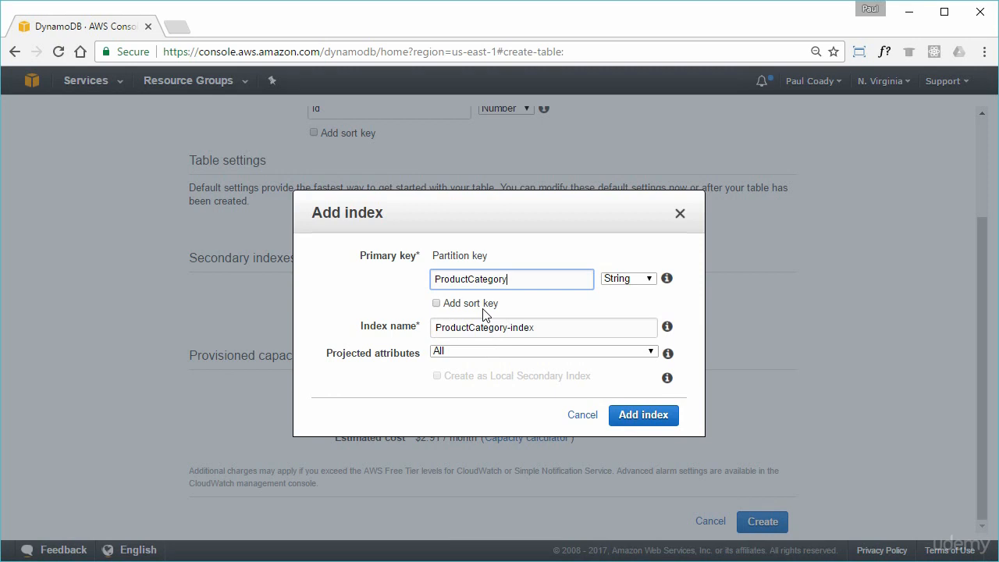
Step: Give the index a sort key Price of type Number and add the index to the table
left_click(437, 303)
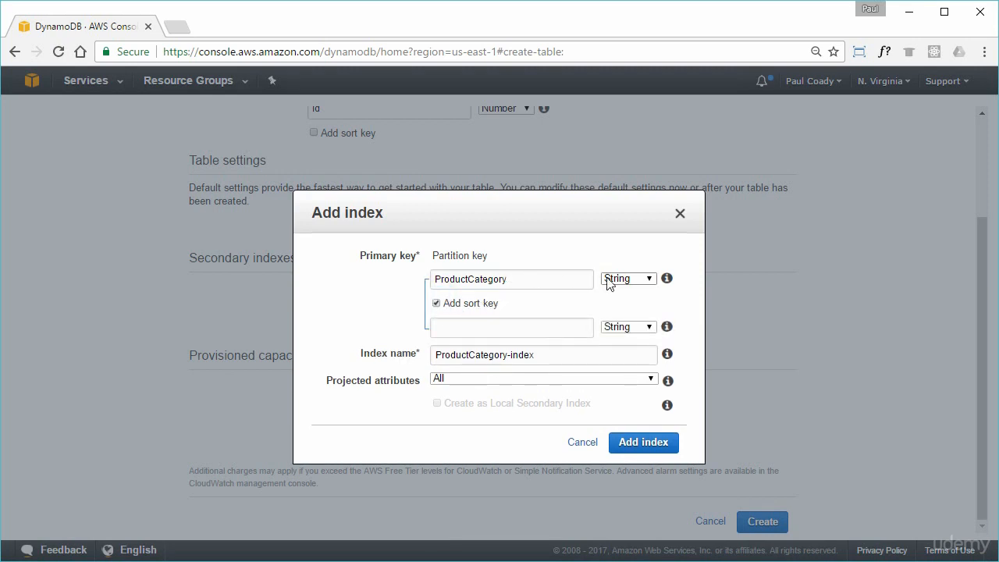
left_click(467, 328)
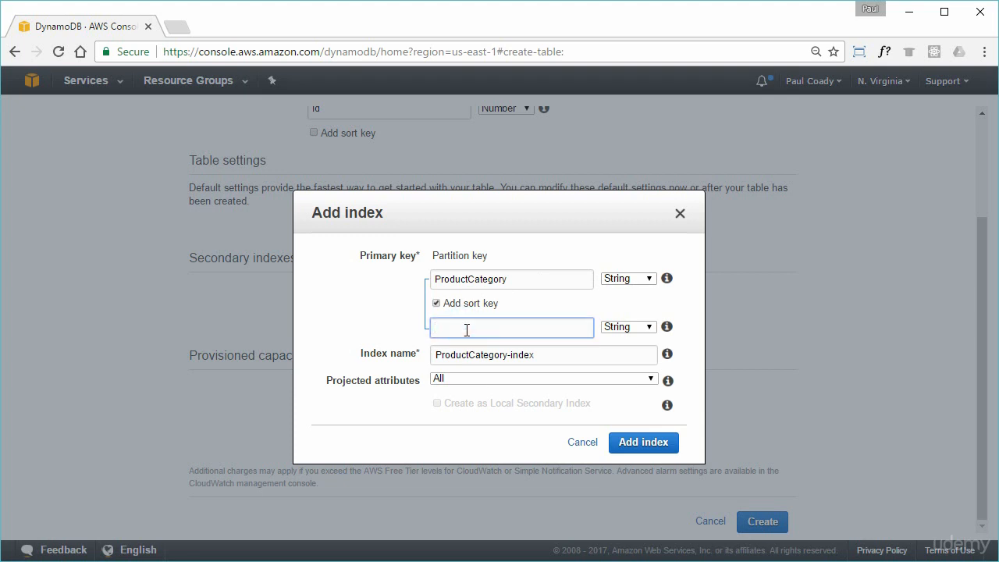
type("Price")
left_click(635, 326)
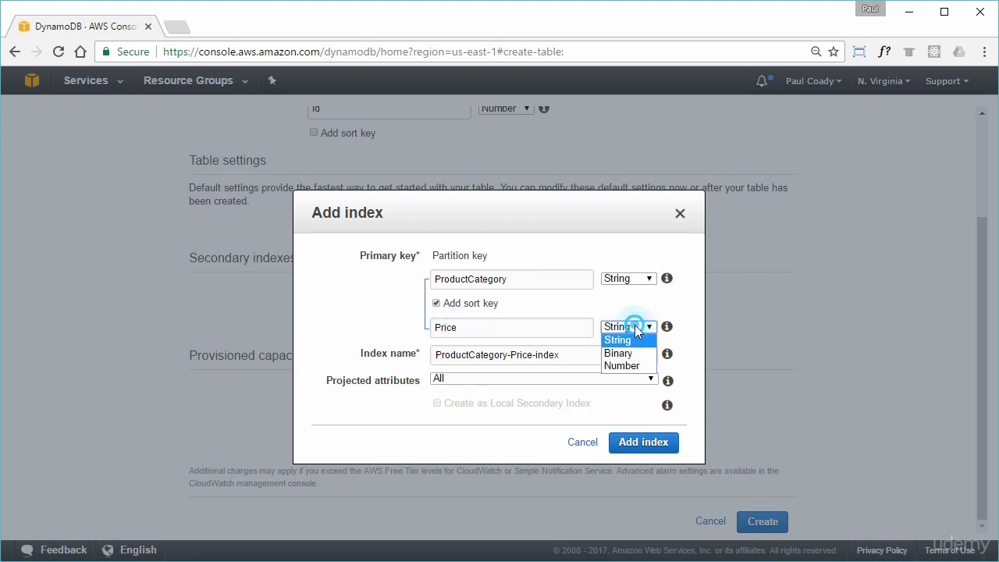
left_click(627, 364)
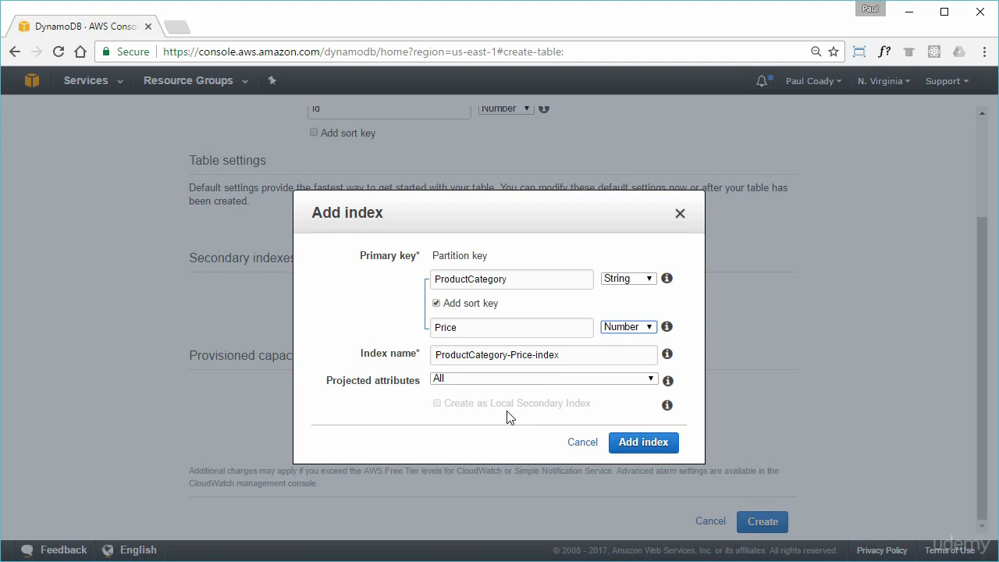
left_click(643, 442)
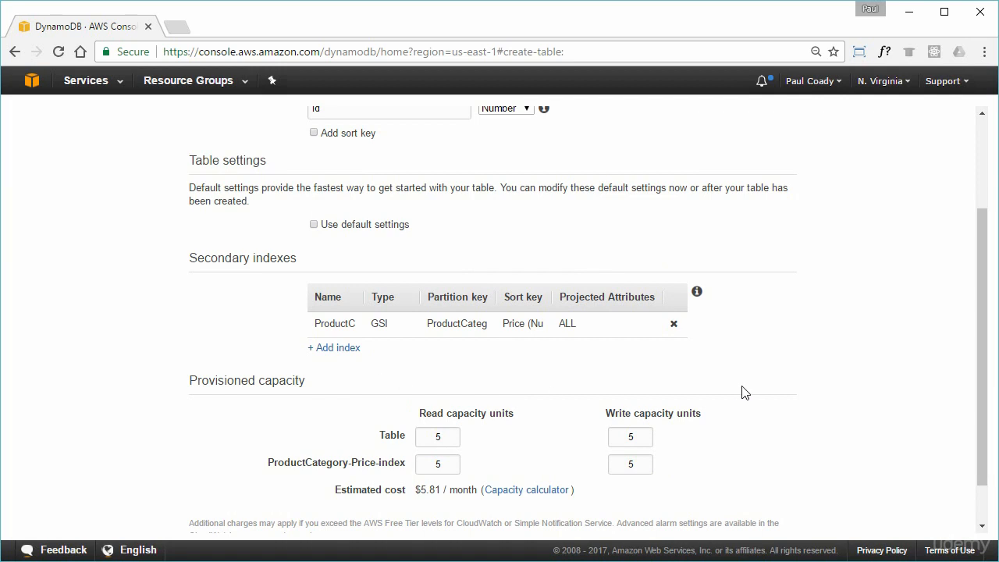
Step: Create the table and check its table status in the overview details
scroll(742, 392, "down", 1)
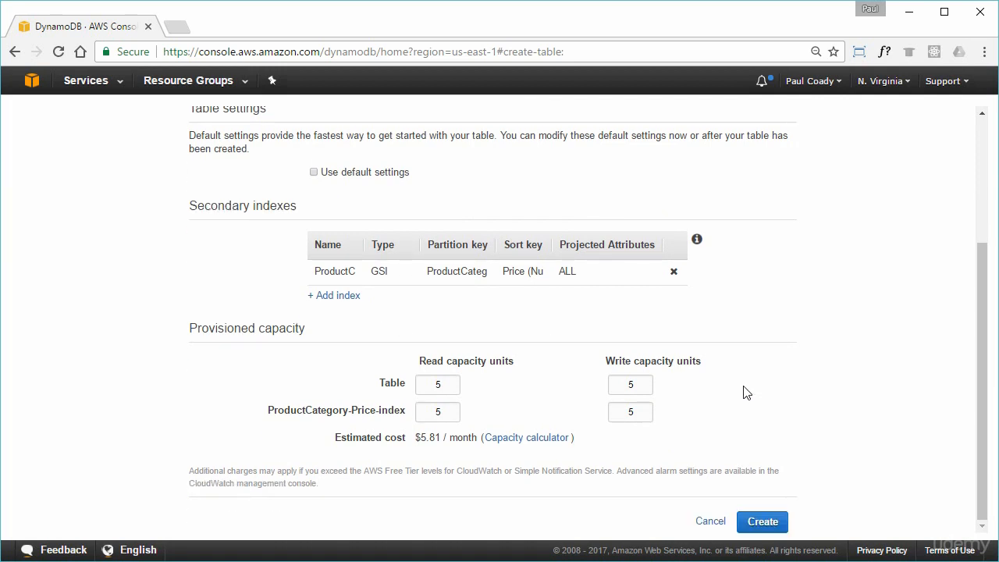
left_click(761, 521)
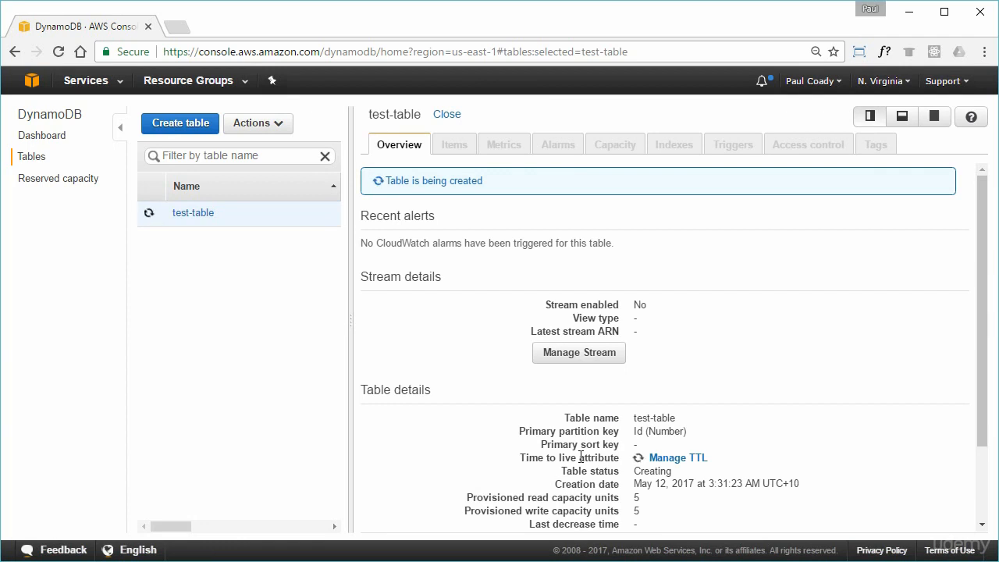
left_click_drag(558, 471, 677, 472)
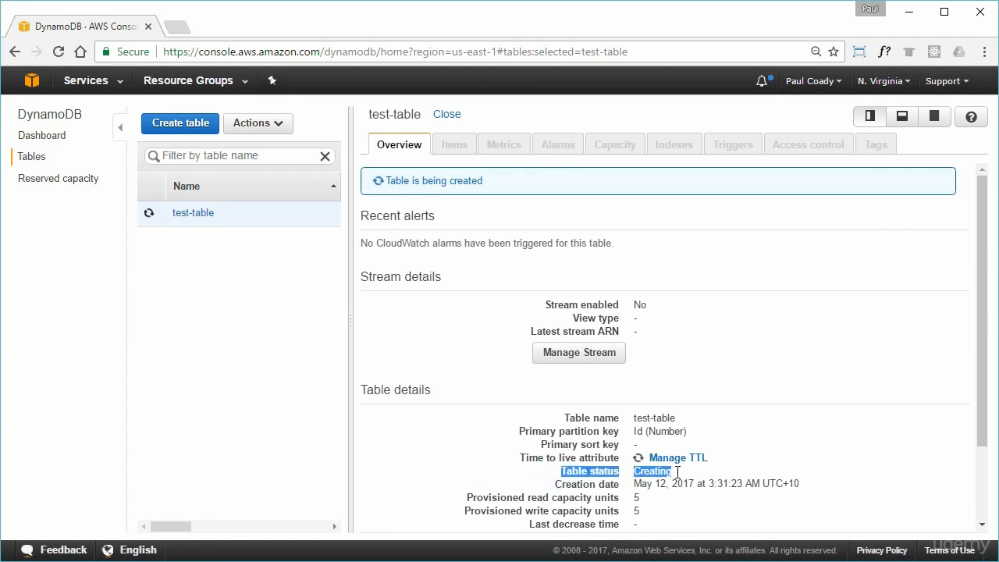
left_click(722, 382)
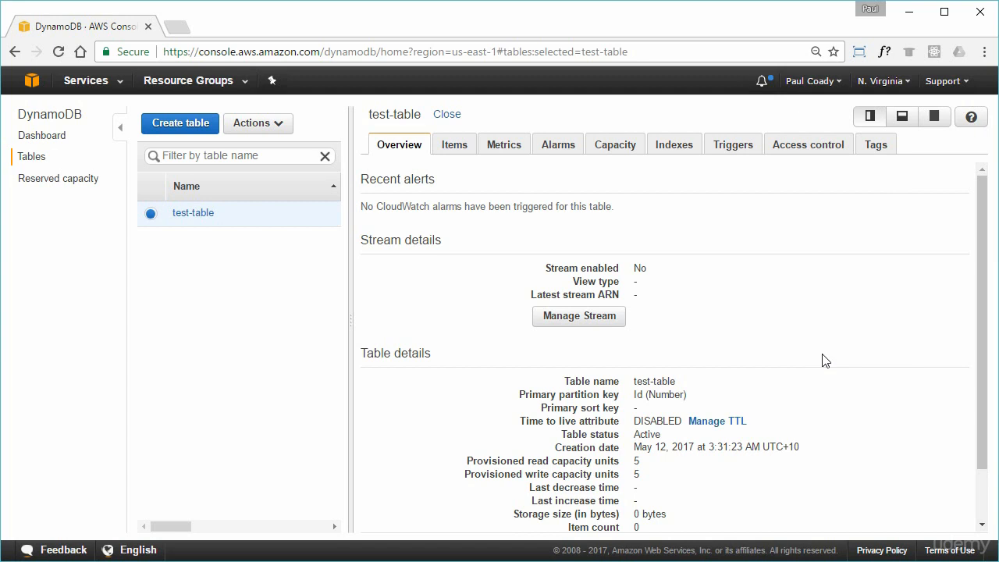
left_click_drag(560, 433, 669, 437)
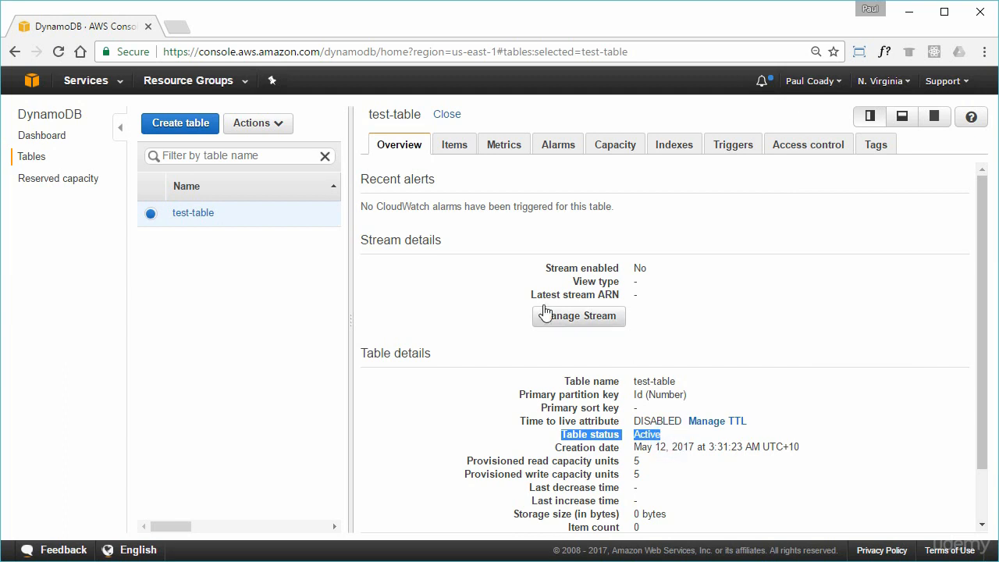
left_click(724, 227)
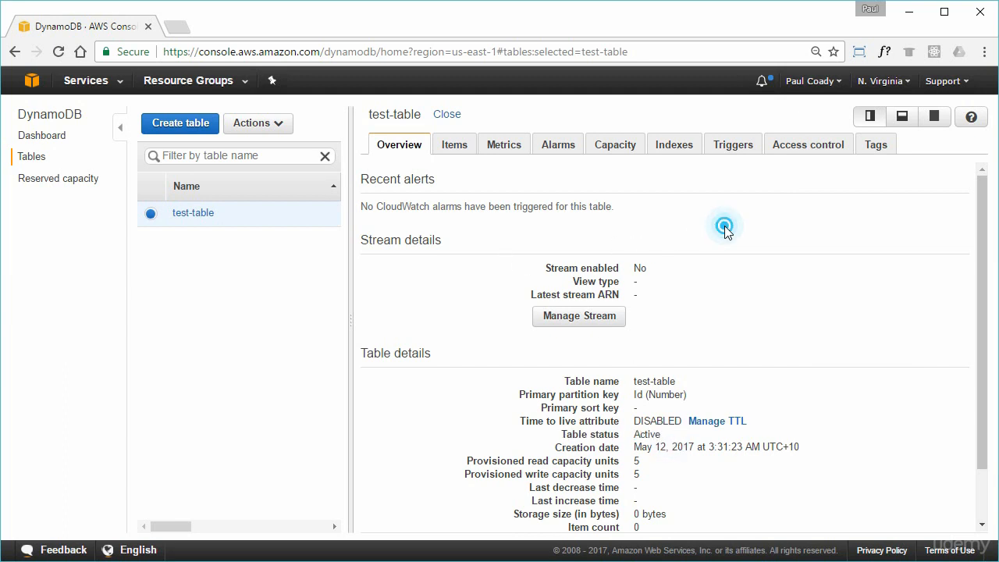
Step: Start a new item in test-table with Id 101, ProductCategory Book and Price 2
left_click(453, 148)
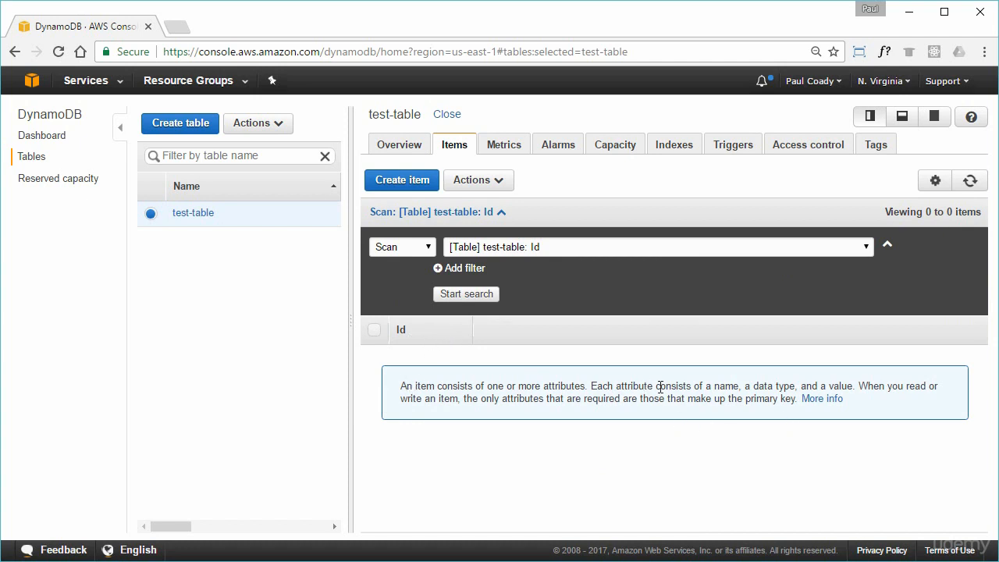
left_click(403, 180)
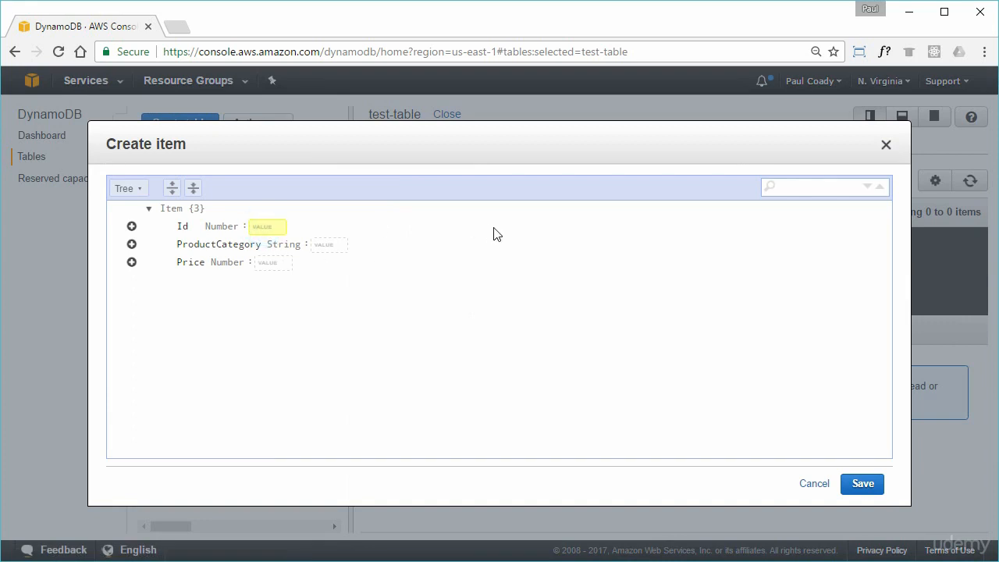
type("101")
left_click(323, 247)
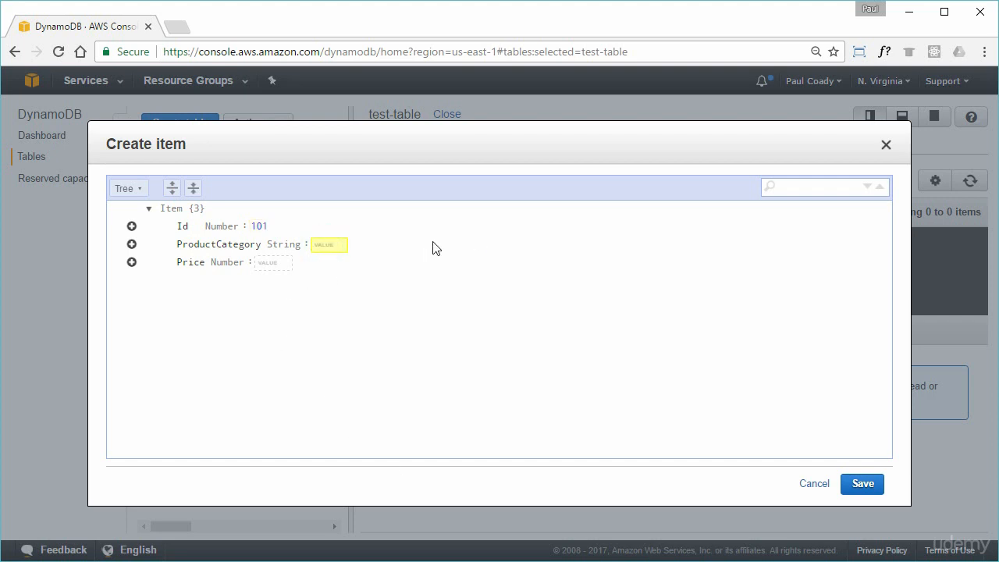
type("Book")
left_click(281, 263)
type("2")
left_click(408, 413)
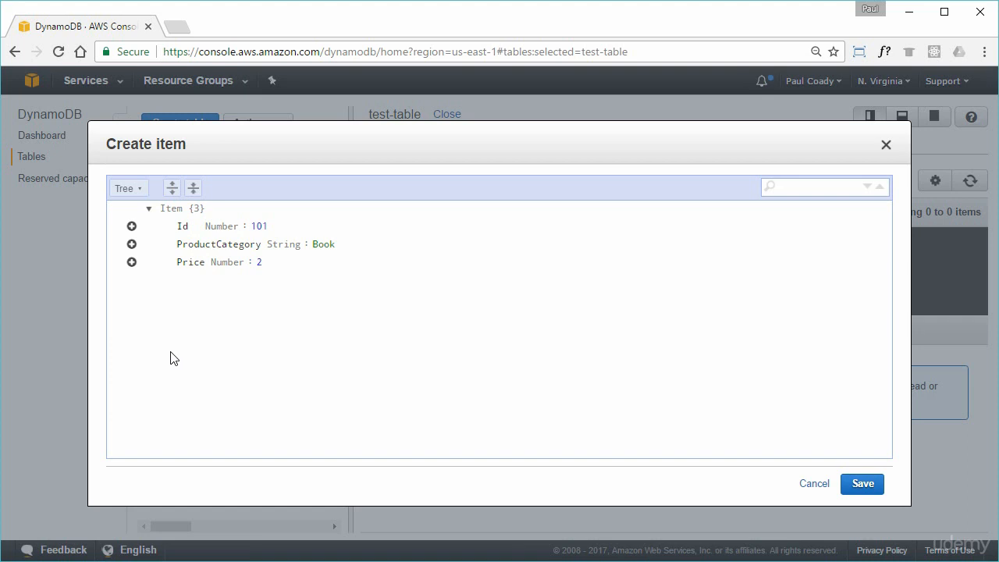
Step: Append a String attribute Title with the value "Book 101 Title" to the item and save the item
left_click(132, 263)
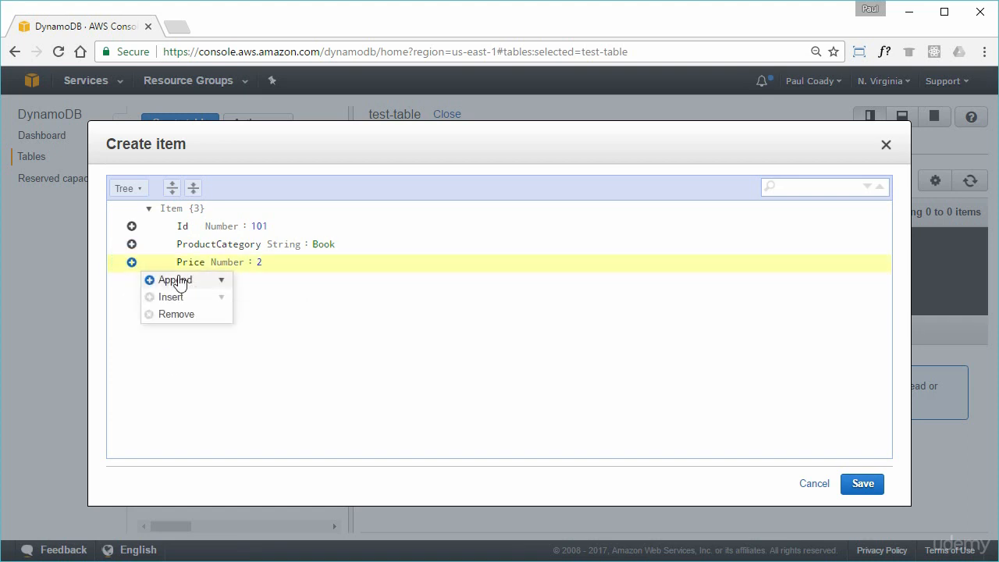
left_click(221, 281)
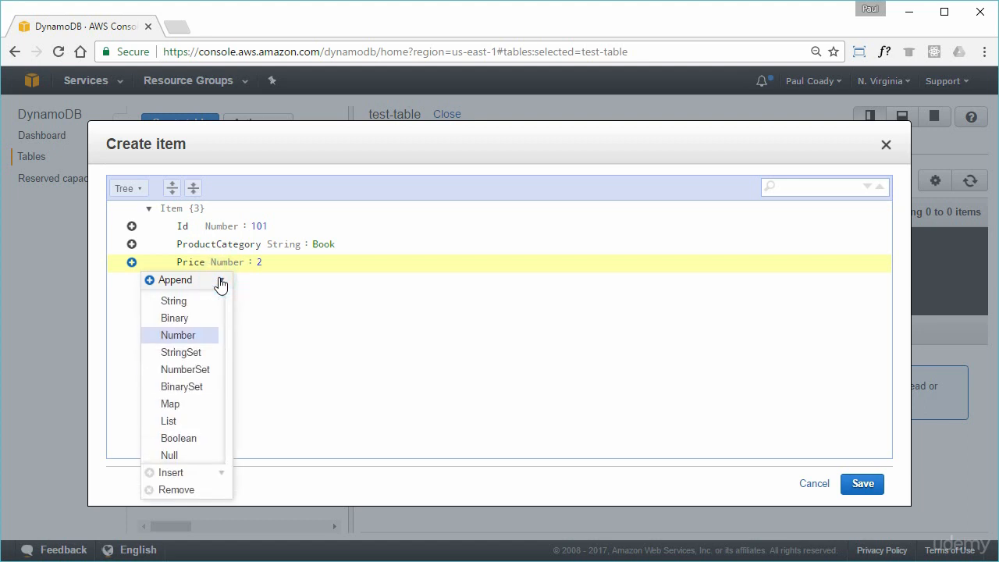
left_click(175, 302)
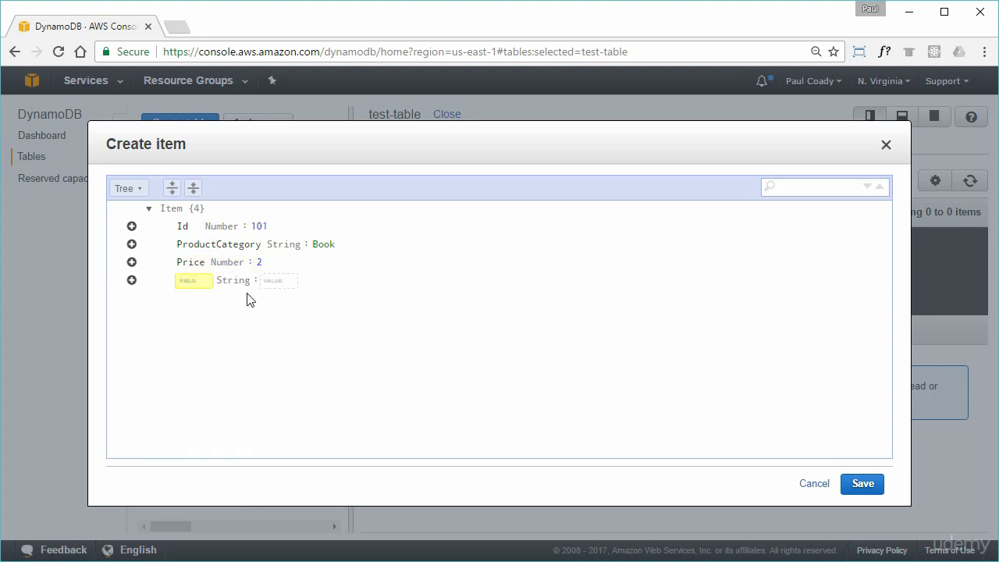
type("Title")
left_click(282, 286)
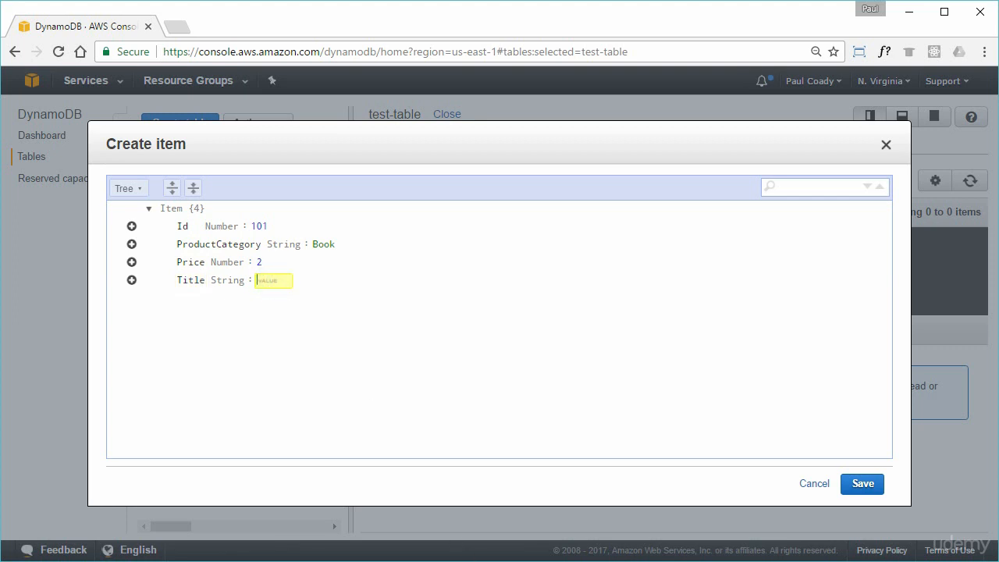
type("Book 101 Title")
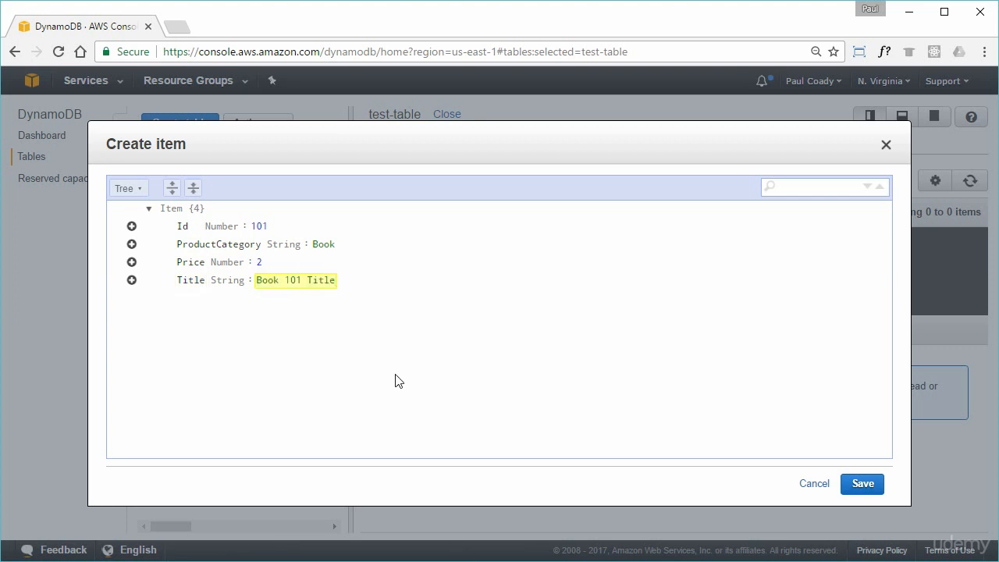
left_click(400, 331)
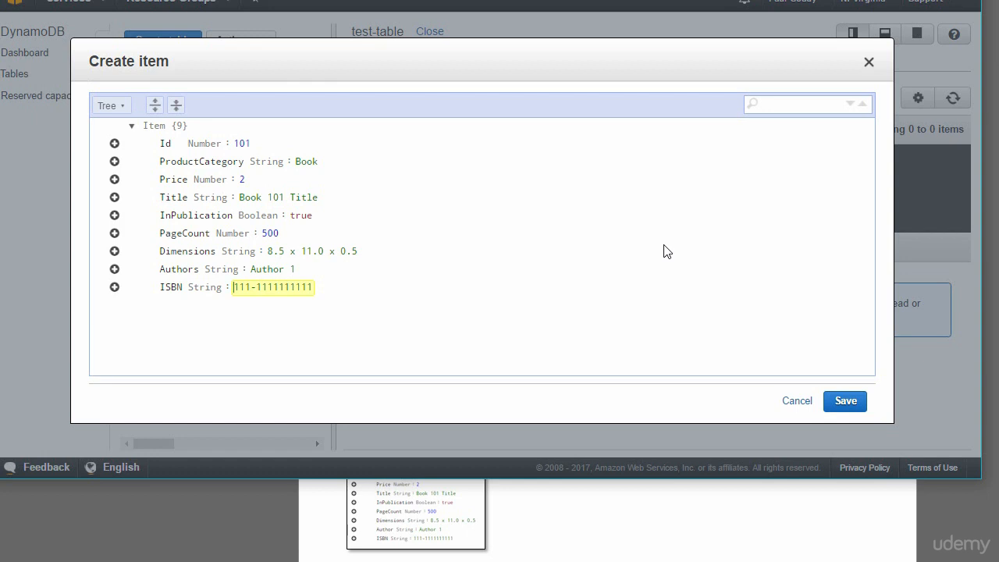
left_click(843, 402)
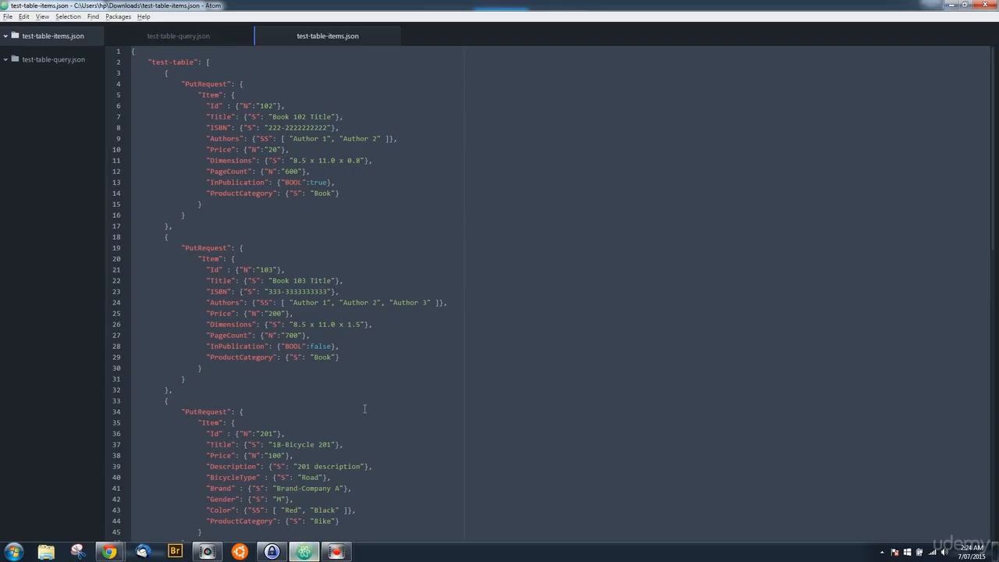
Step: In Atom, examine the target table name and the first two put requests in test-table-items.json
left_click(390, 323)
left_click(353, 115)
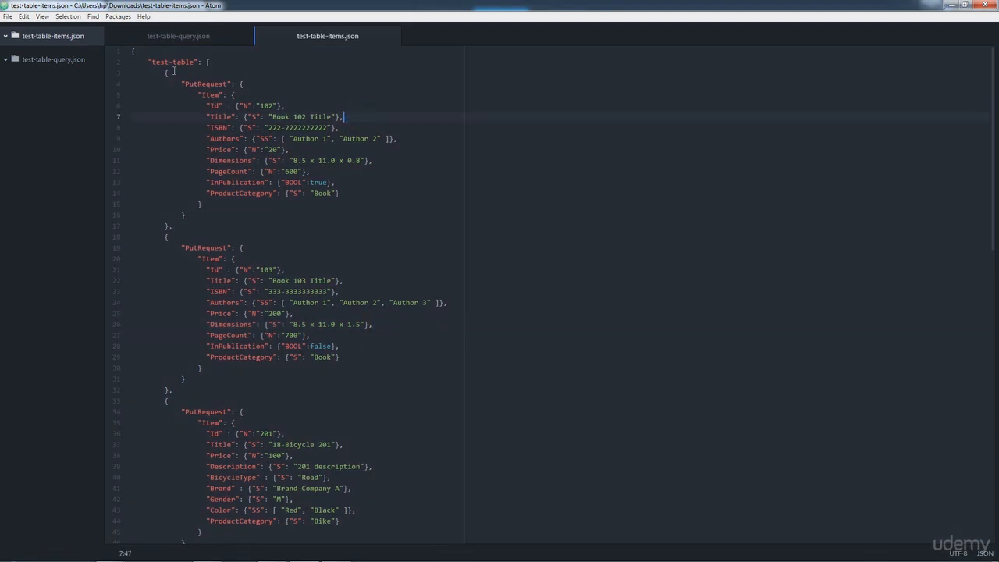
left_click_drag(148, 62, 195, 62)
left_click_drag(151, 61, 195, 62)
left_click_drag(170, 225, 109, 76)
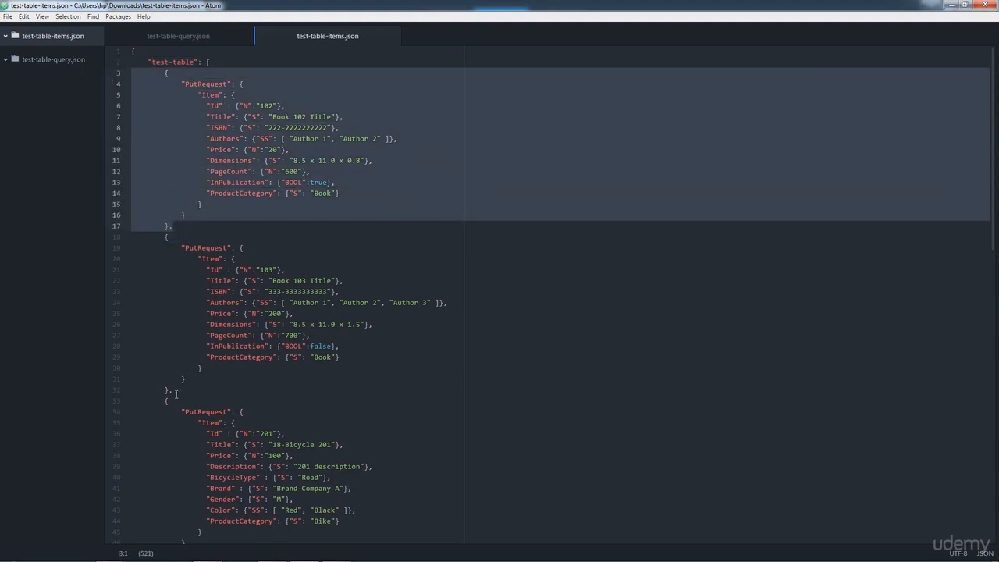
left_click_drag(175, 394, 117, 234)
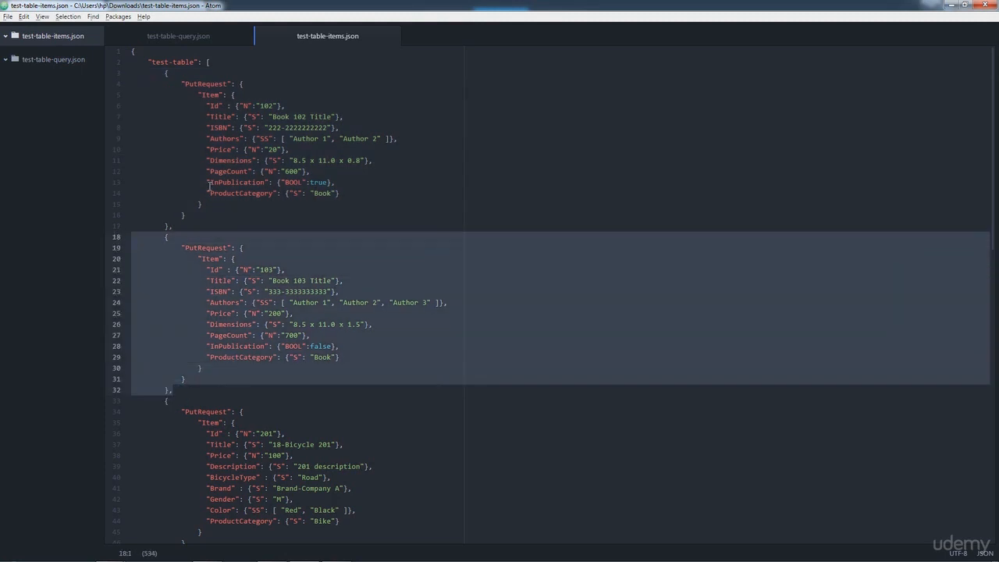
left_click(209, 184)
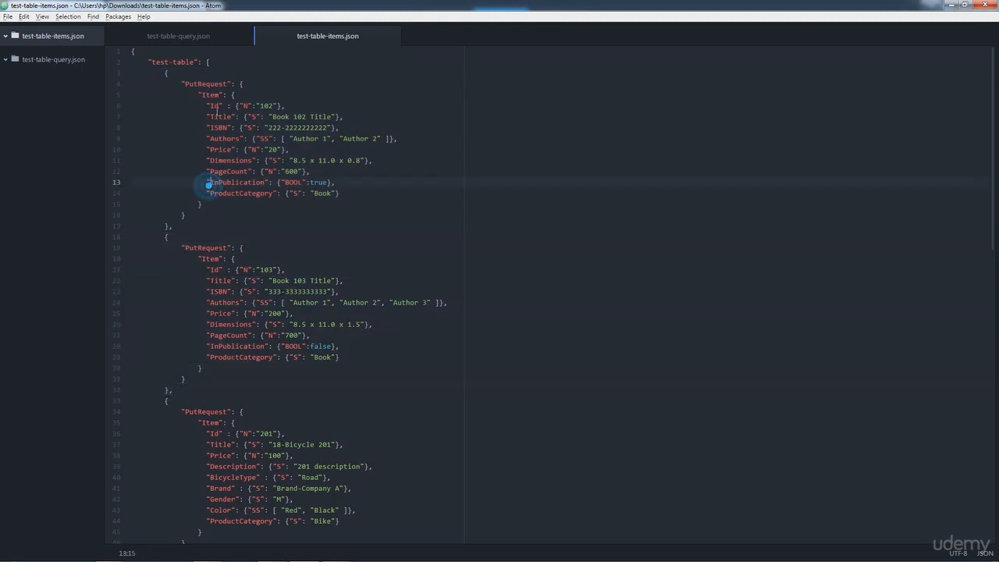
Step: Examine the attribute names and data types of item 102 and the remaining put requests through the end of the file
left_click(202, 94)
double_click(214, 105)
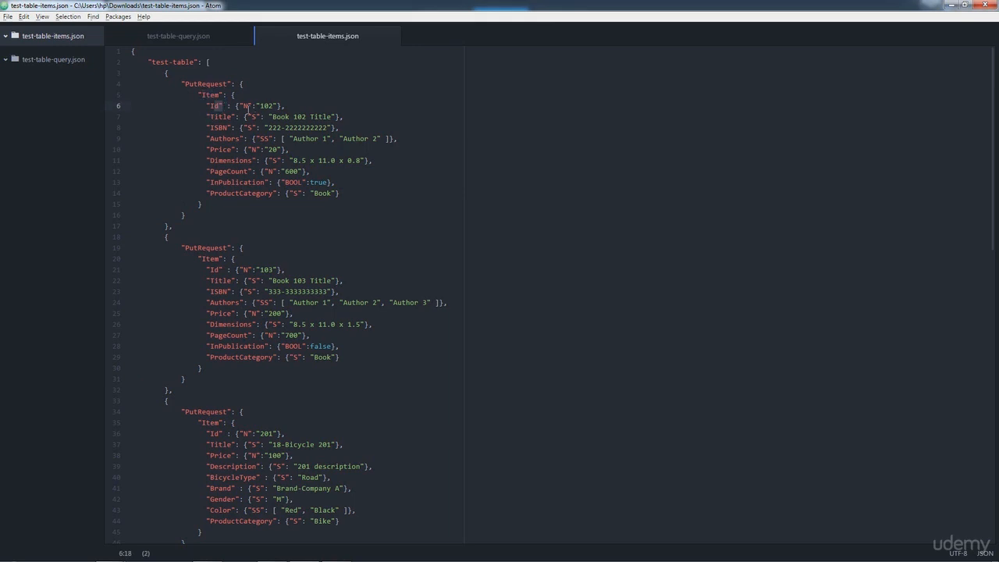
double_click(252, 117)
left_click_drag(344, 182, 223, 184)
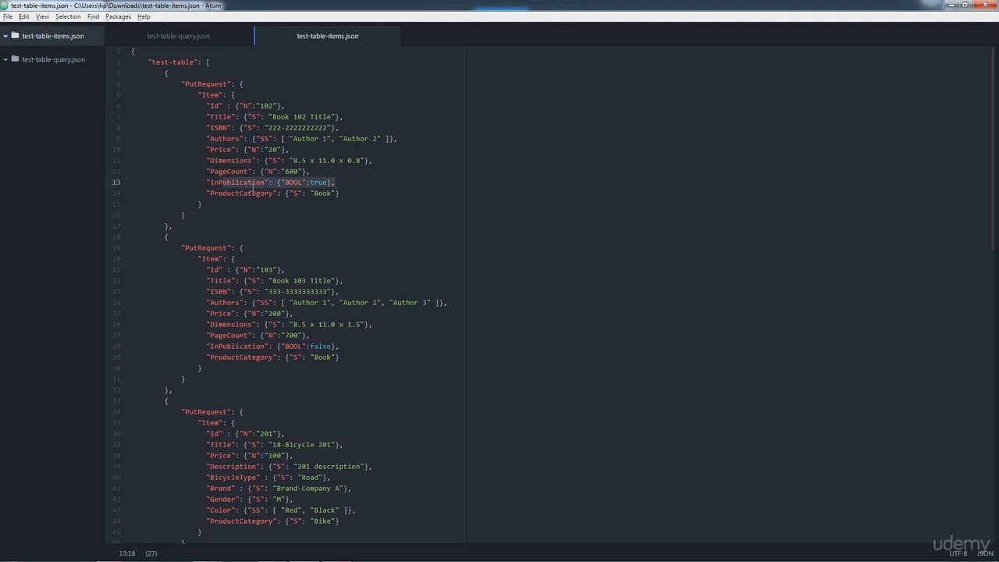
left_click(358, 189)
left_click(276, 227)
scroll(280, 231, "down", 5)
scroll(280, 232, "down", 15)
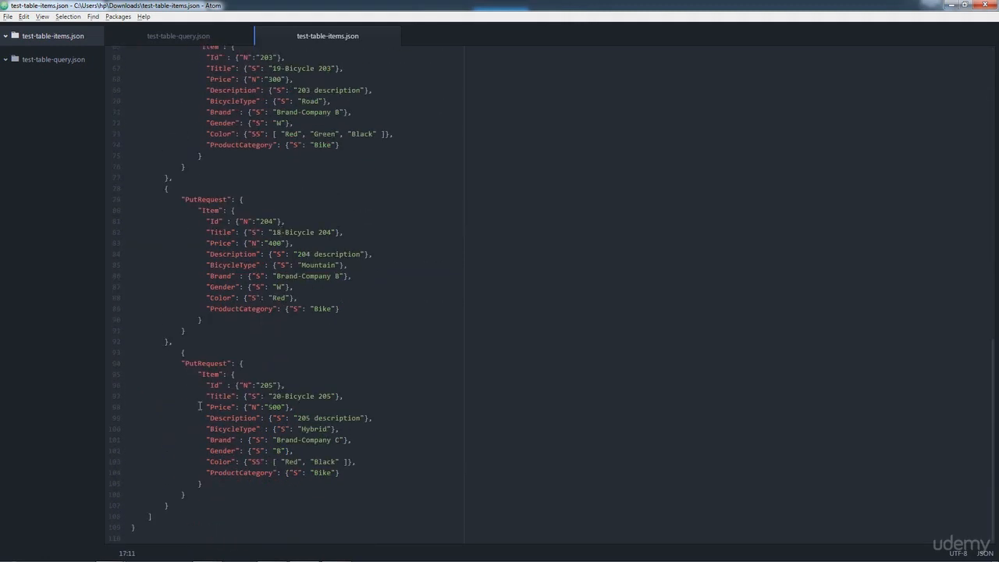
Step: Examine the Id and full structure of the first put request at the beginning of test-table-items.json
scroll(198, 506, "up", 20)
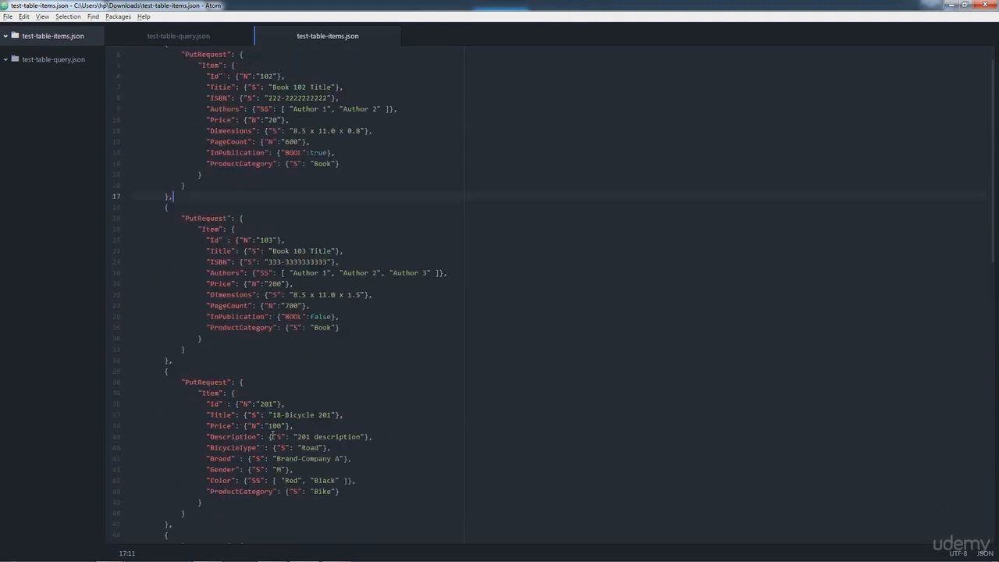
left_click(201, 229)
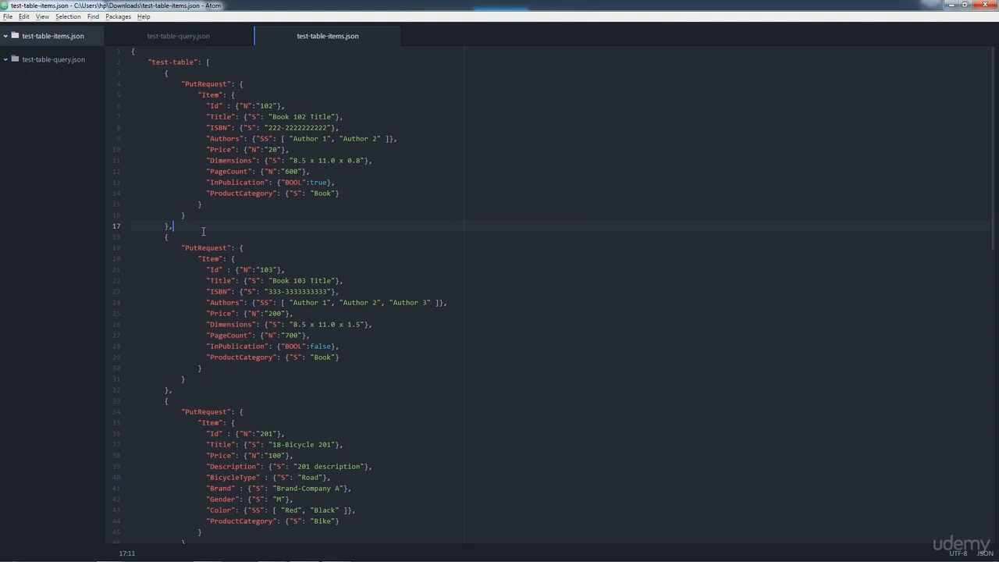
left_click_drag(256, 105, 163, 73)
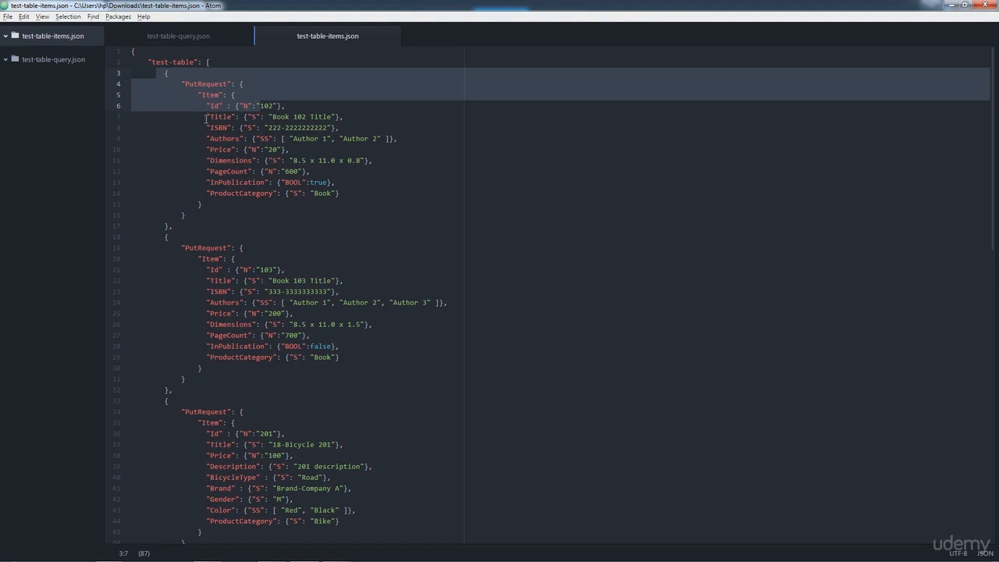
left_click(261, 105)
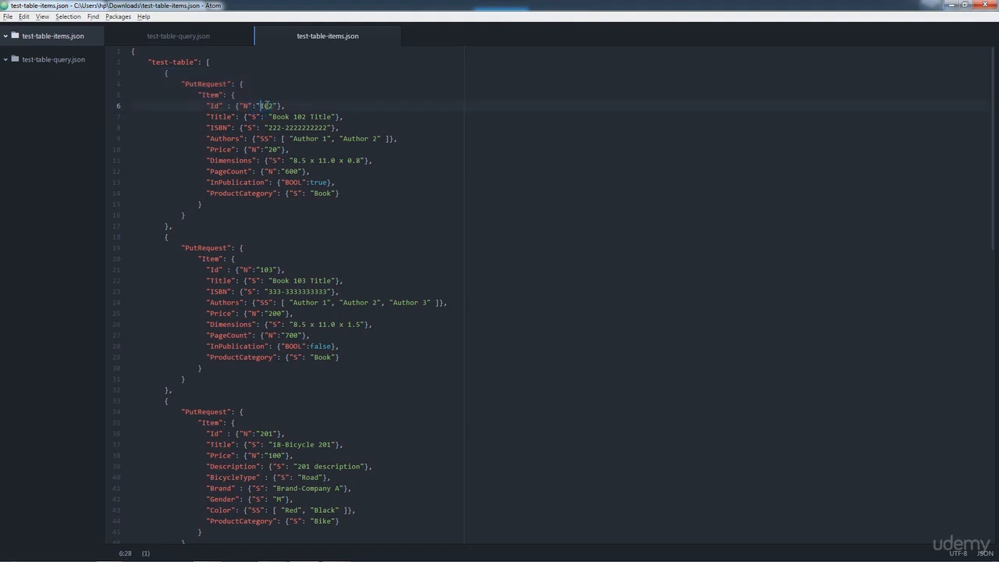
left_click(277, 106)
left_click_drag(273, 105, 279, 112)
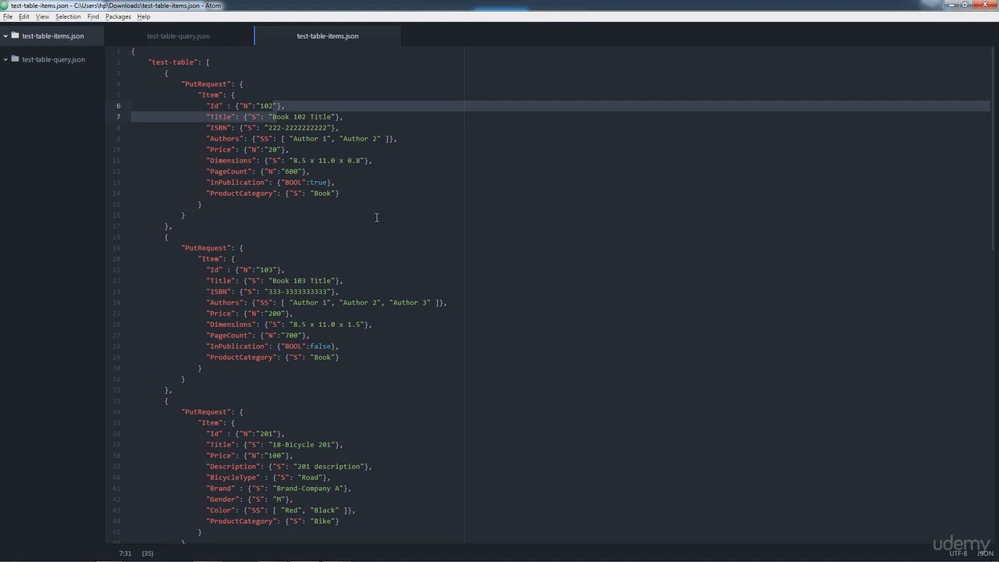
left_click_drag(198, 224, 122, 73)
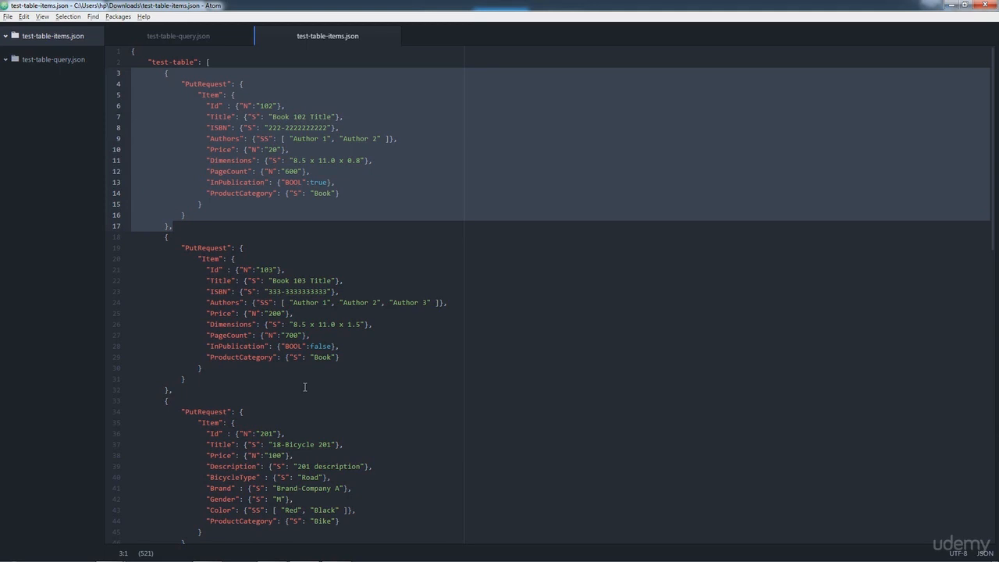
left_click(263, 237)
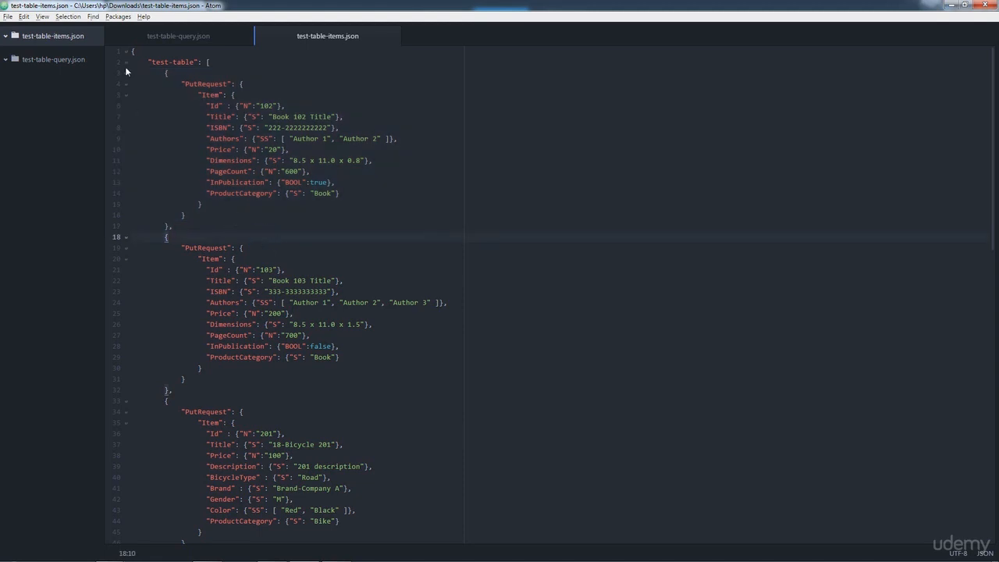
Step: Copy the entire contents of test-table-items.json, then switch to Chrome and launch the JSON Editor app from its web store page
left_click(135, 50)
key("ctrl+a")
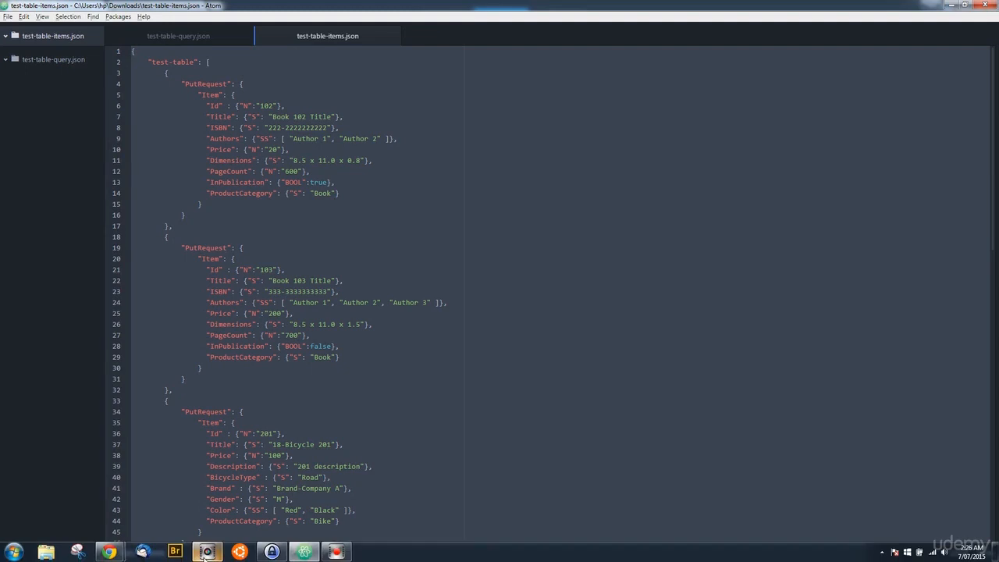
mouse_move(113, 553)
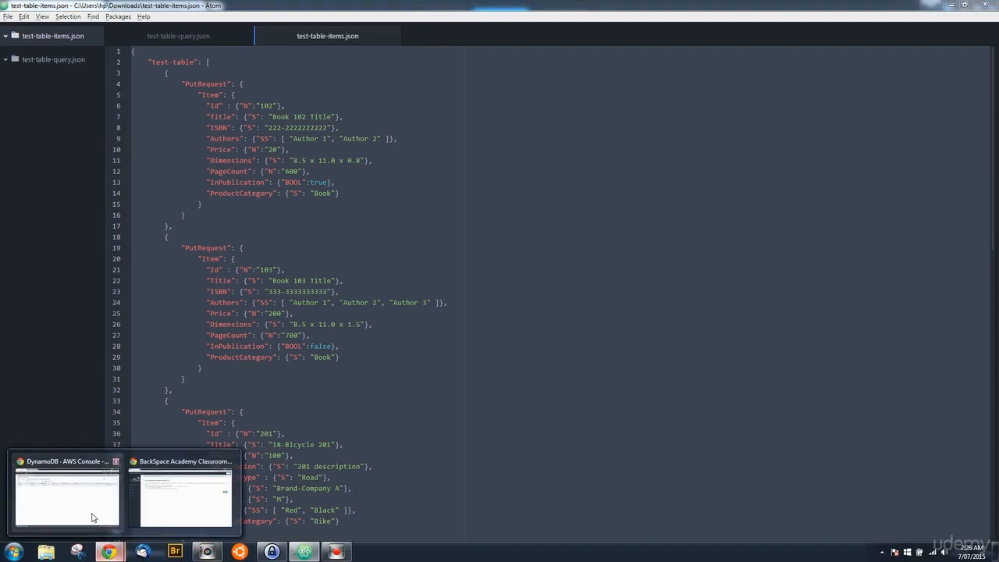
left_click(67, 492)
left_click(151, 7)
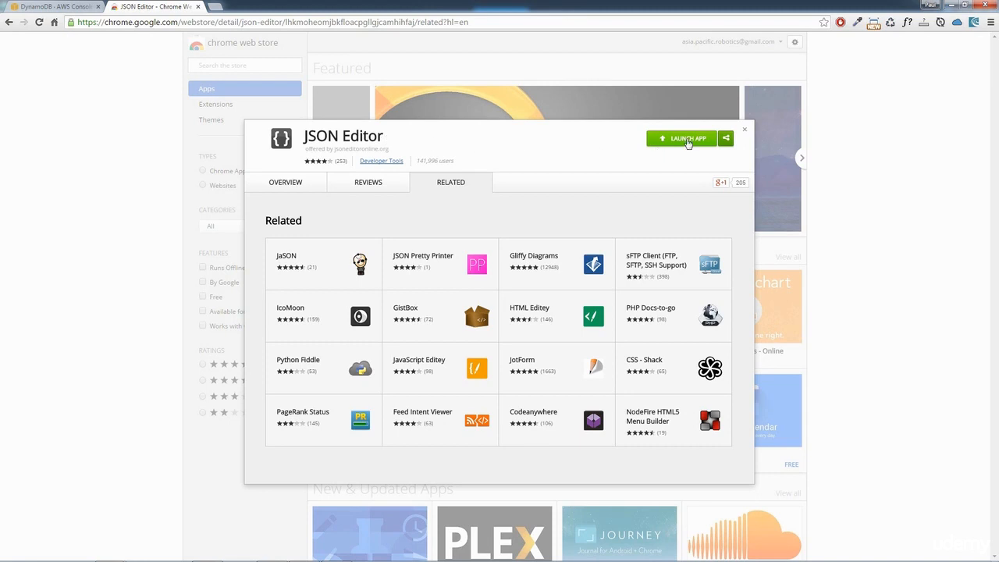
left_click(674, 139)
Step: Replace all text in JSON Editor with the copied test-table JSON and load it into the tree view
left_click(250, 173)
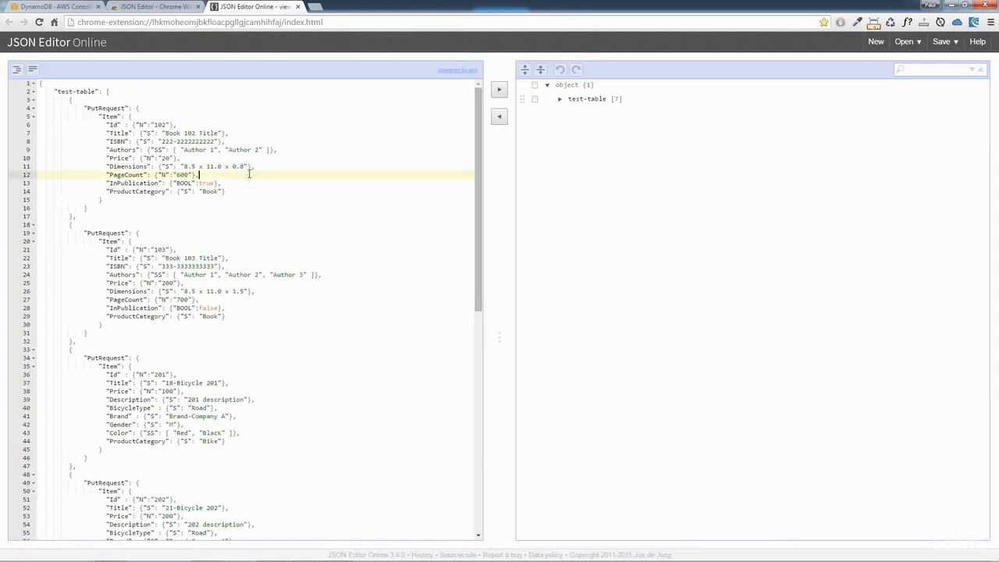
key("ctrl+a")
key("Delete")
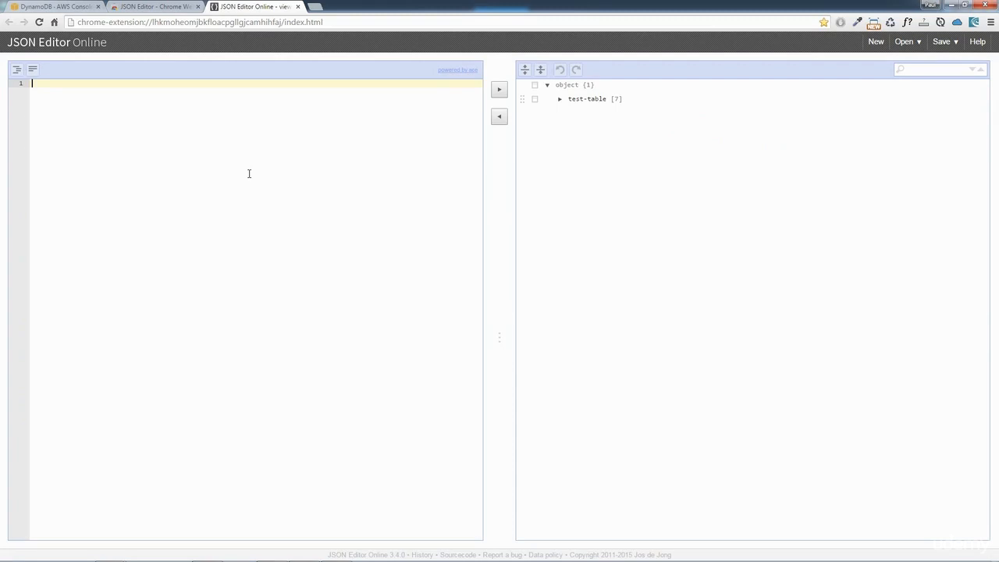
right_click(207, 133)
left_click(239, 174)
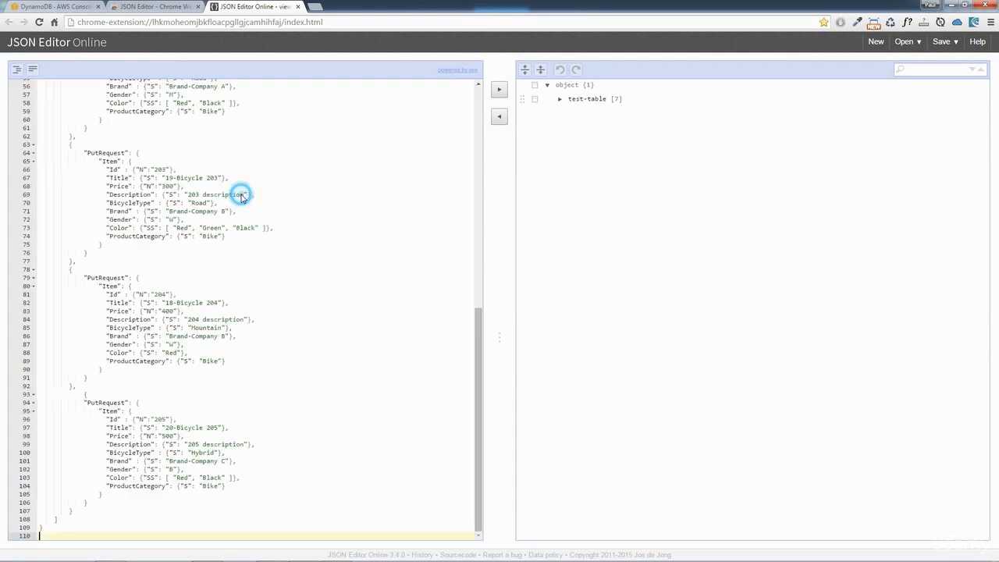
scroll(242, 197, "up", 6)
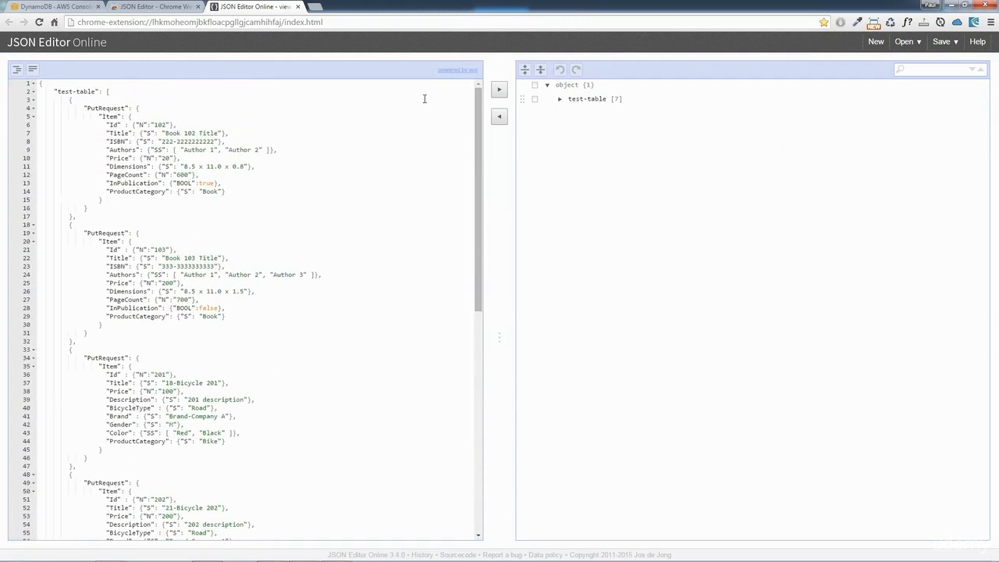
left_click(498, 91)
Step: Expand test-table entry 0 in the tree down to the values of its Id and ProductCategory attributes
left_click(561, 101)
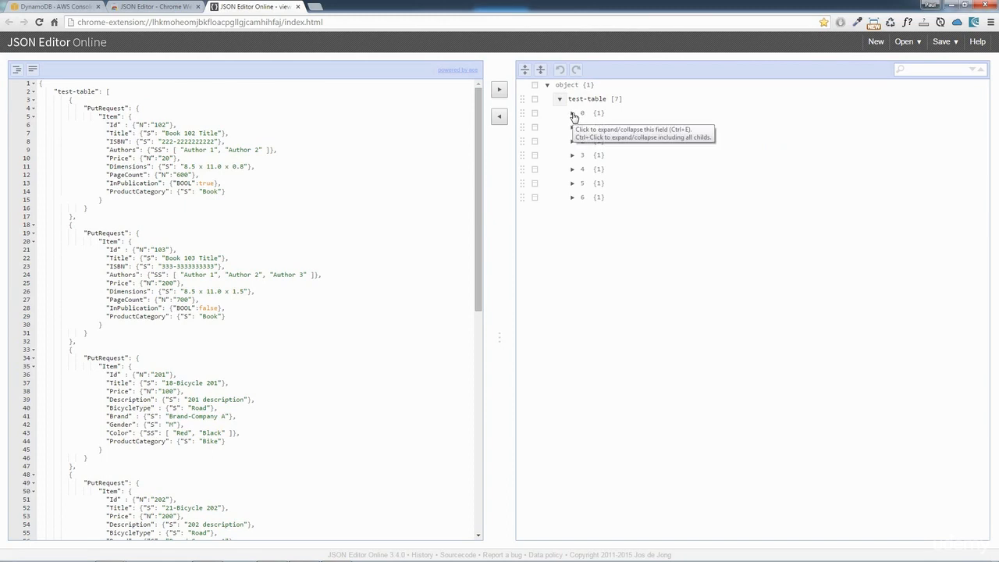
left_click(573, 114)
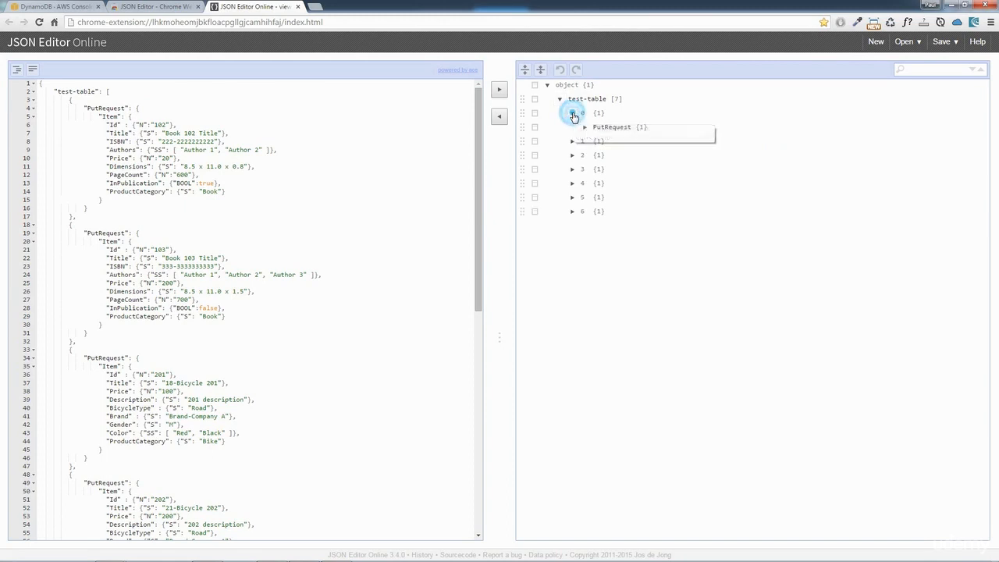
left_click(585, 128)
left_click(597, 141)
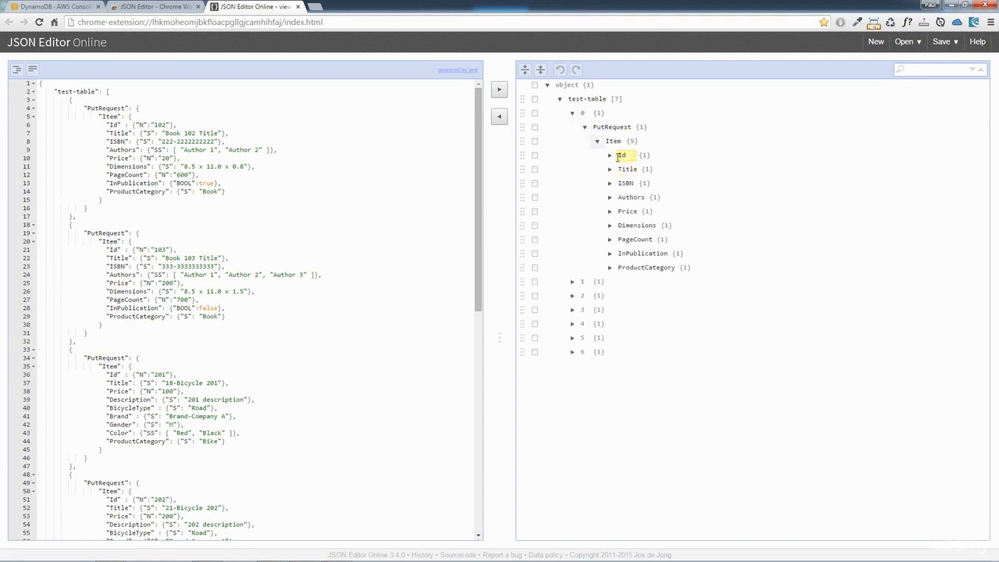
left_click(611, 155)
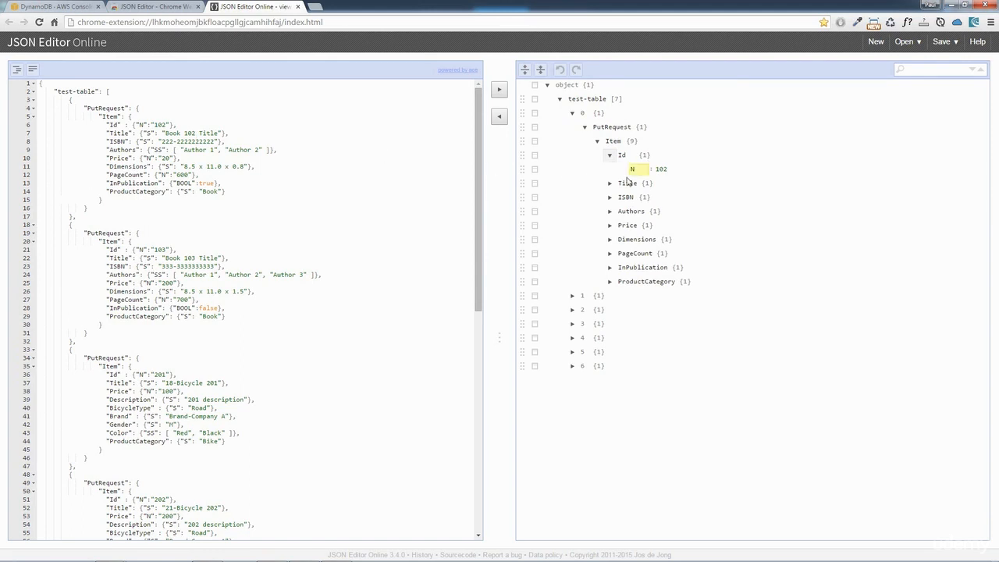
left_click(610, 282)
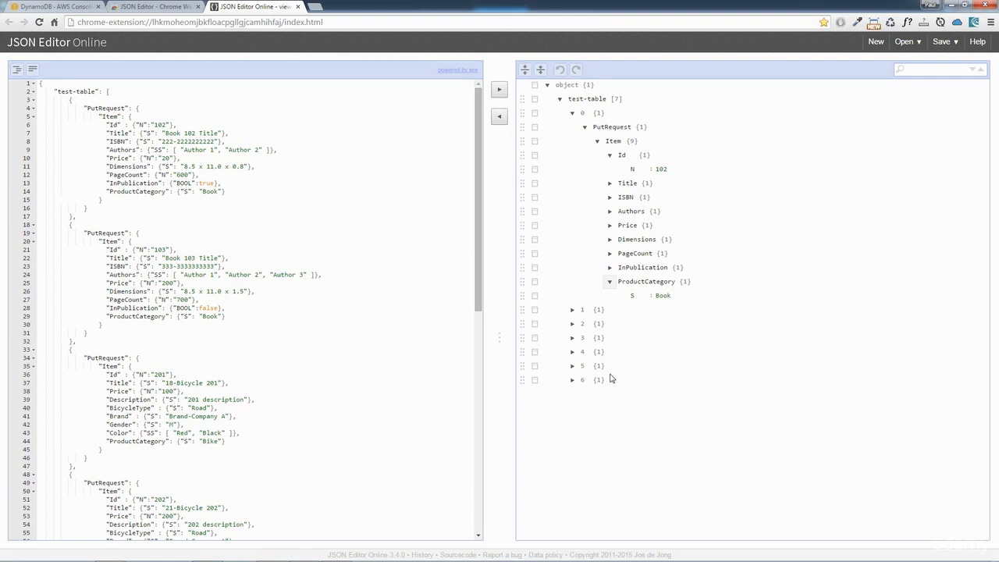
Step: Expand test-table entry 6 down to its Id value and compare it with the last put request in the JSON text
left_click(571, 380)
left_click(585, 394)
left_click(597, 408)
left_click(610, 422)
scroll(350, 397, "down", 1)
scroll(350, 396, "down", 5)
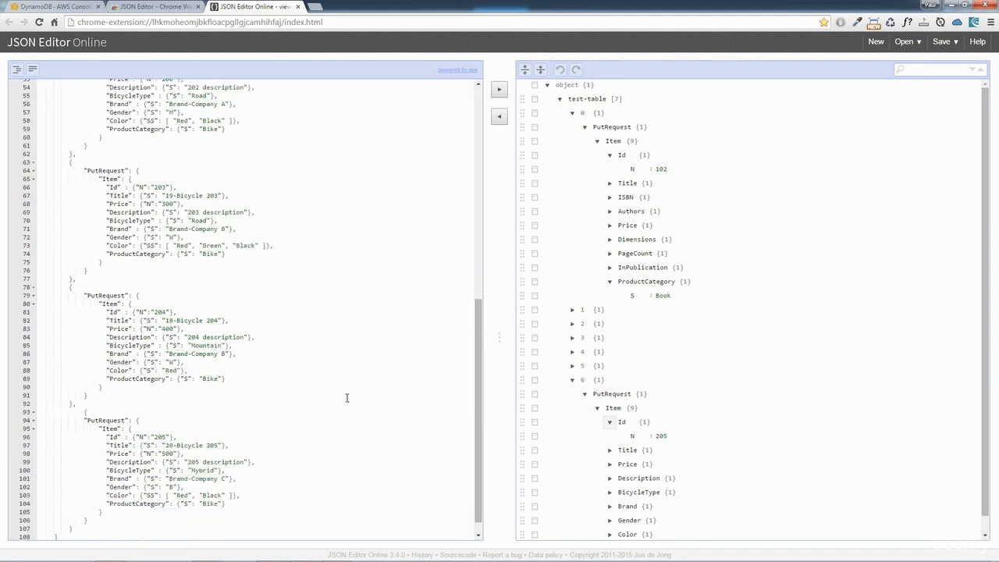
left_click_drag(163, 420, 152, 419)
left_click(239, 412)
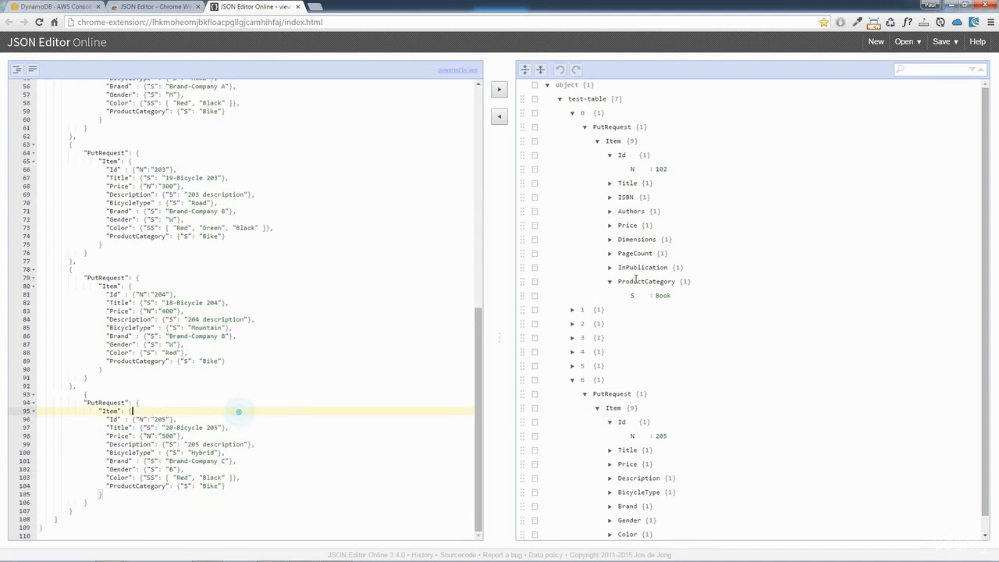
Step: Delete the comma after the first put request on line 17 and try loading the JSON into the tree
left_click(708, 246)
left_click(399, 240)
scroll(399, 240, "up", 5)
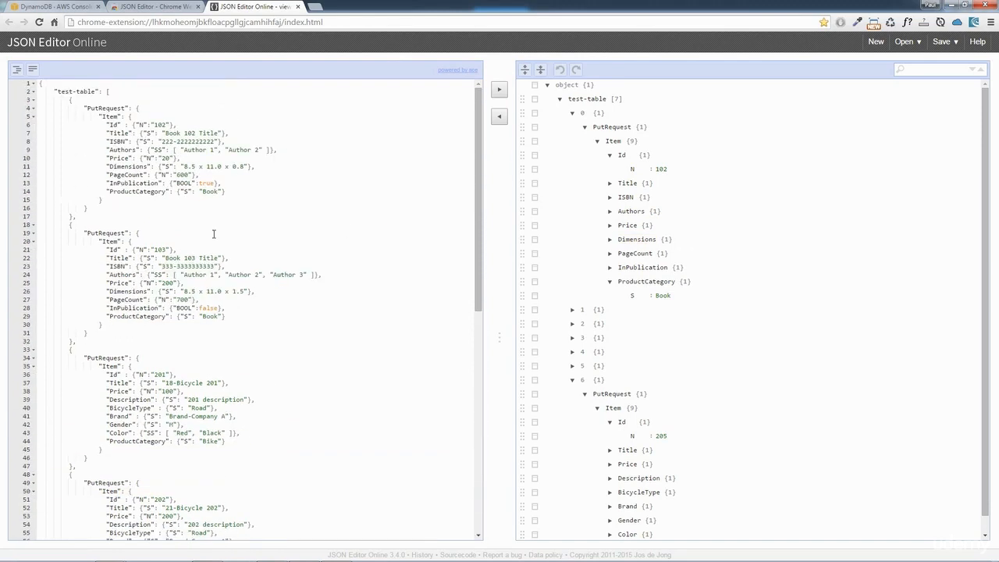
left_click(84, 217)
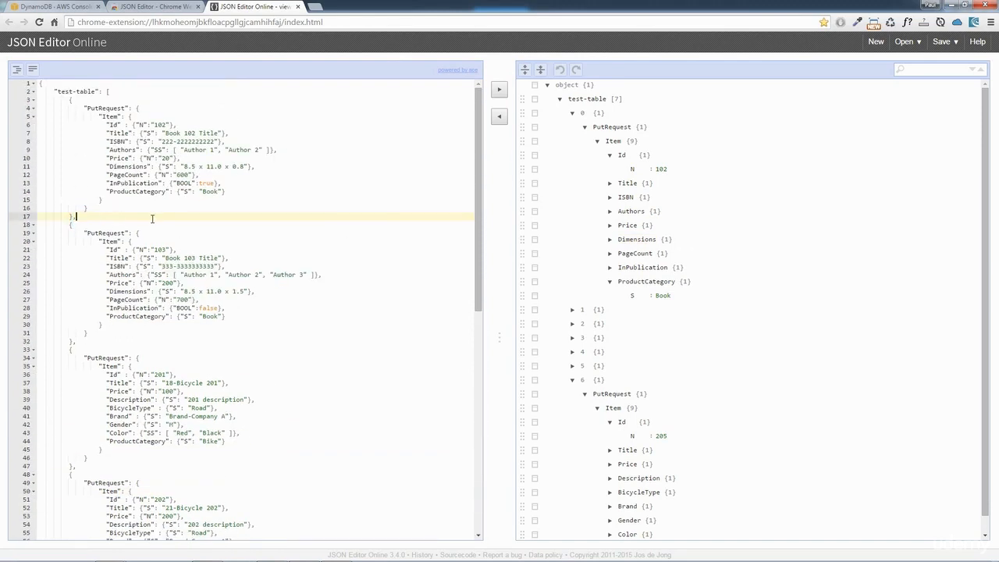
key("BackSpace")
left_click(499, 89)
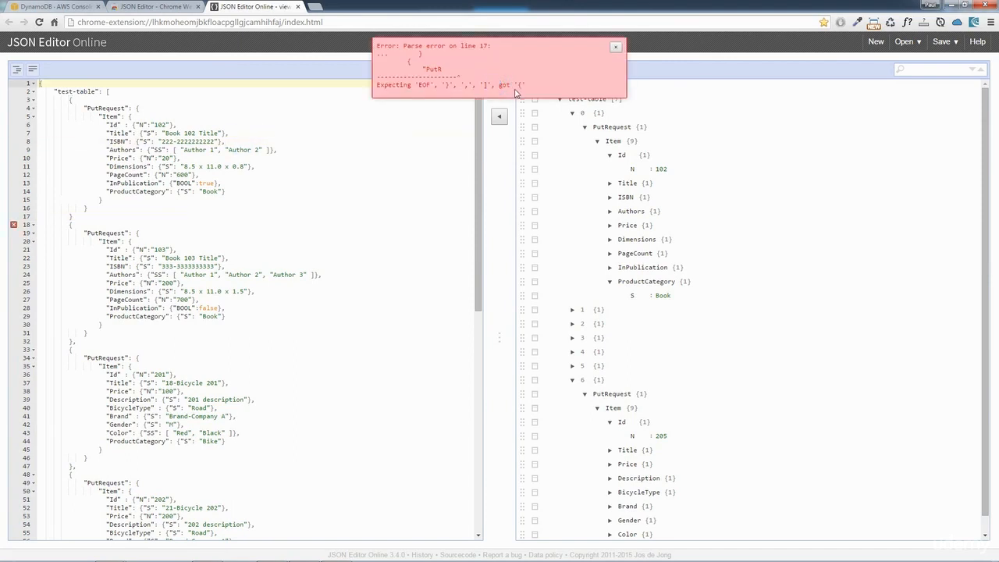
left_click(615, 47)
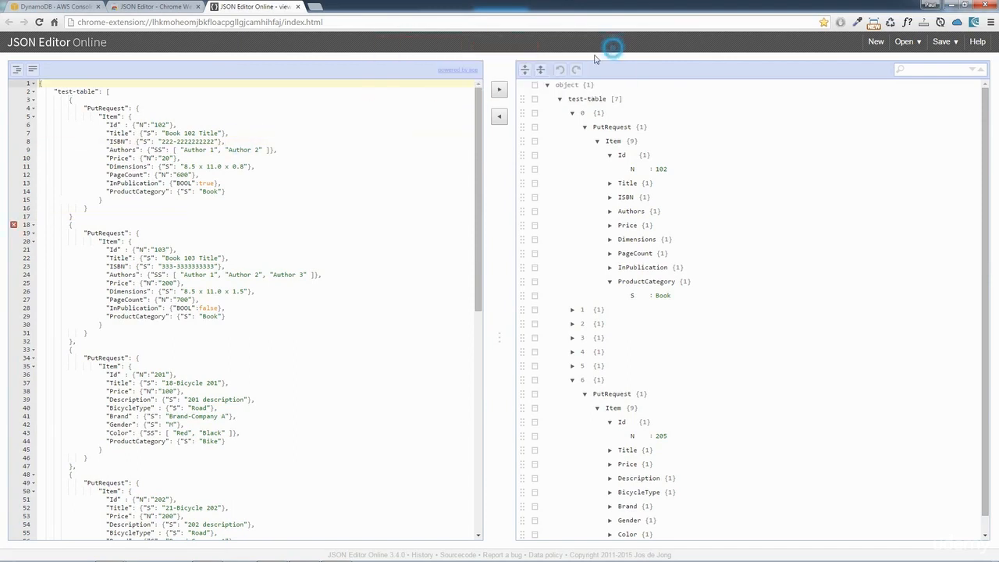
Step: Restore the comma after the closing brace on line 17 and regenerate the JSON text from the tree
left_click(128, 221)
type("{")
left_click(184, 214)
type(",")
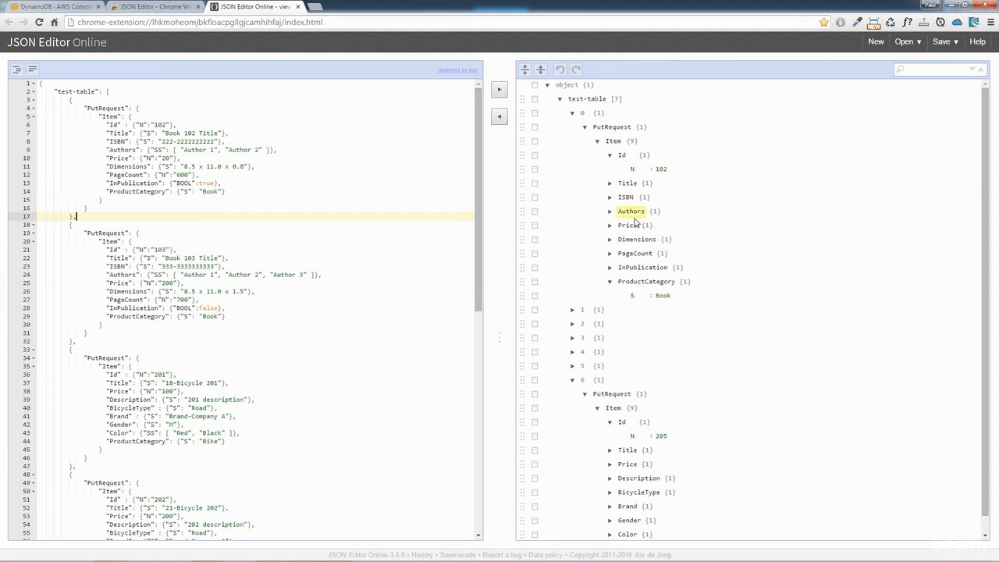
left_click(501, 116)
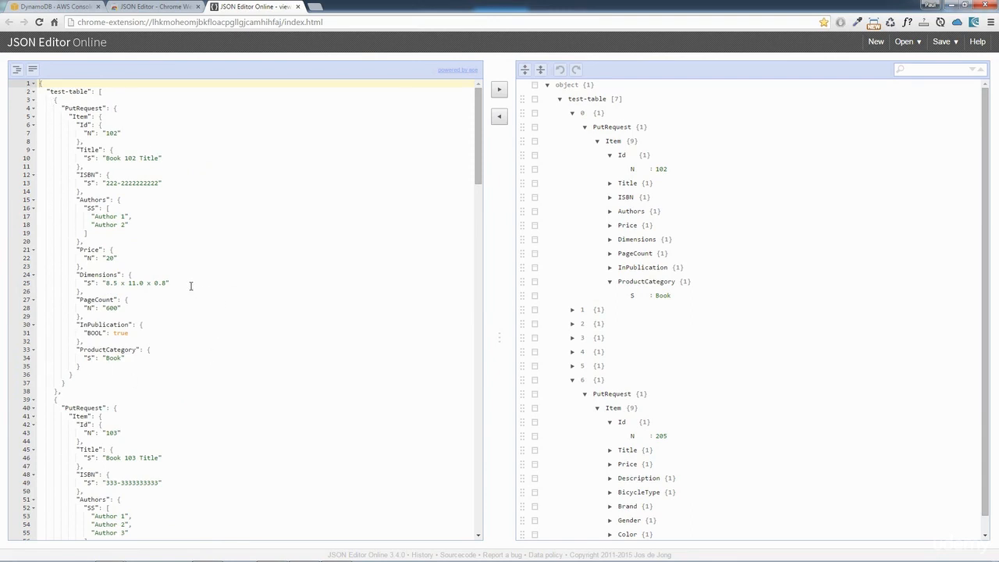
left_click(258, 270)
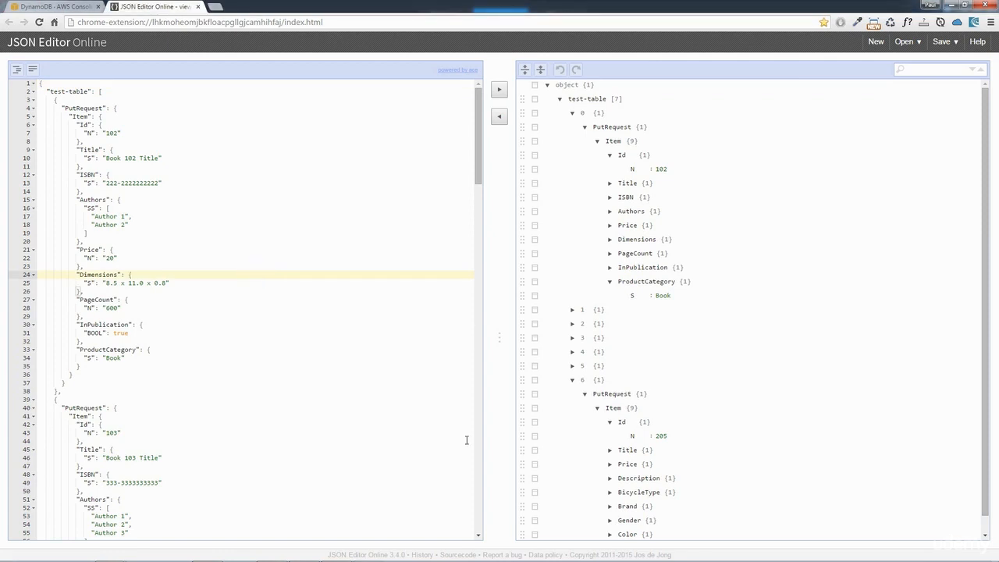
Step: Switch to the Windows command prompt, enter the aws configure command, and recall an earlier command
mouse_move(420, 560)
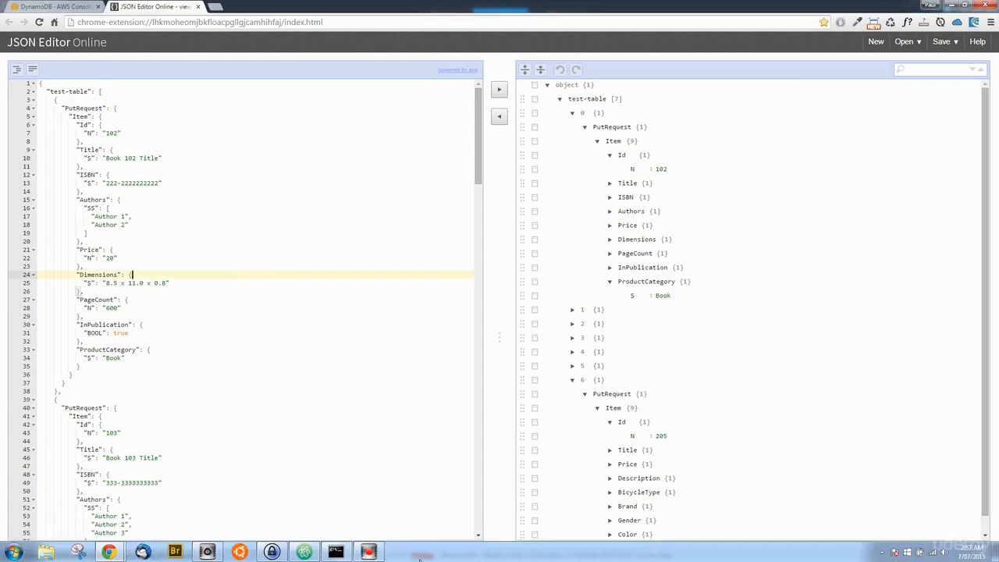
left_click(344, 552)
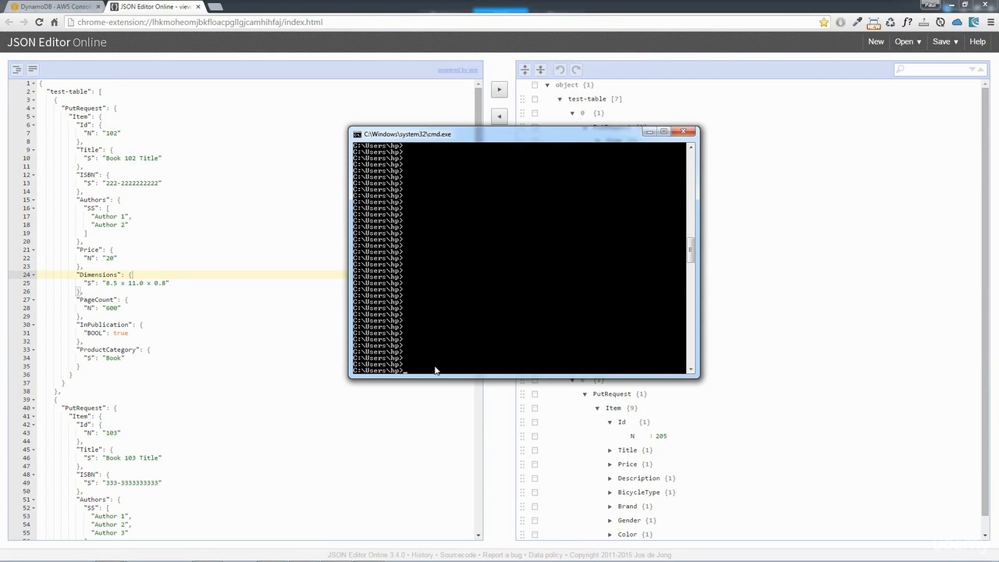
type("aws configure")
key("Up")
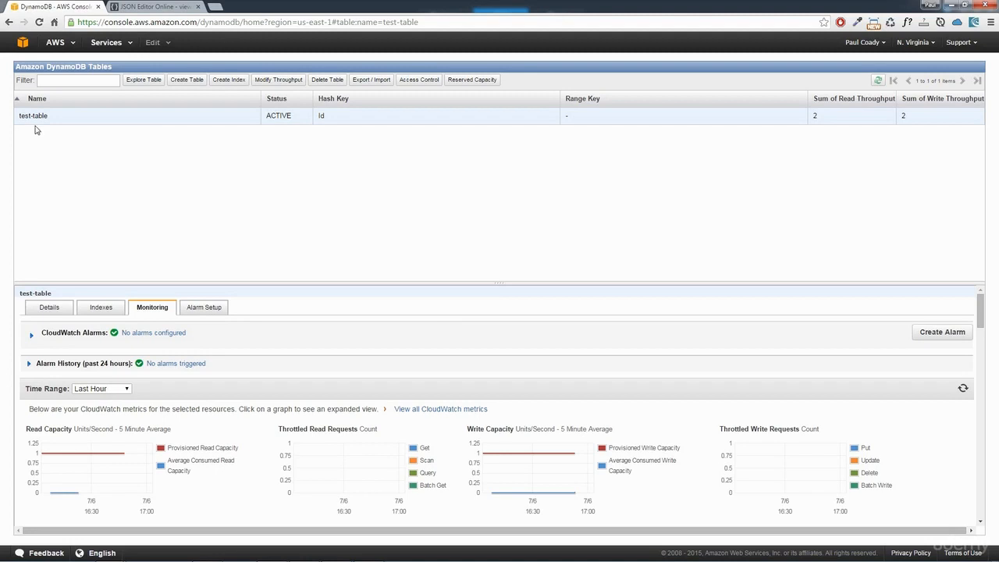
Step: Explore test-table in the DynamoDB console, review its items across all attribute columns, and select item 203
left_click(143, 80)
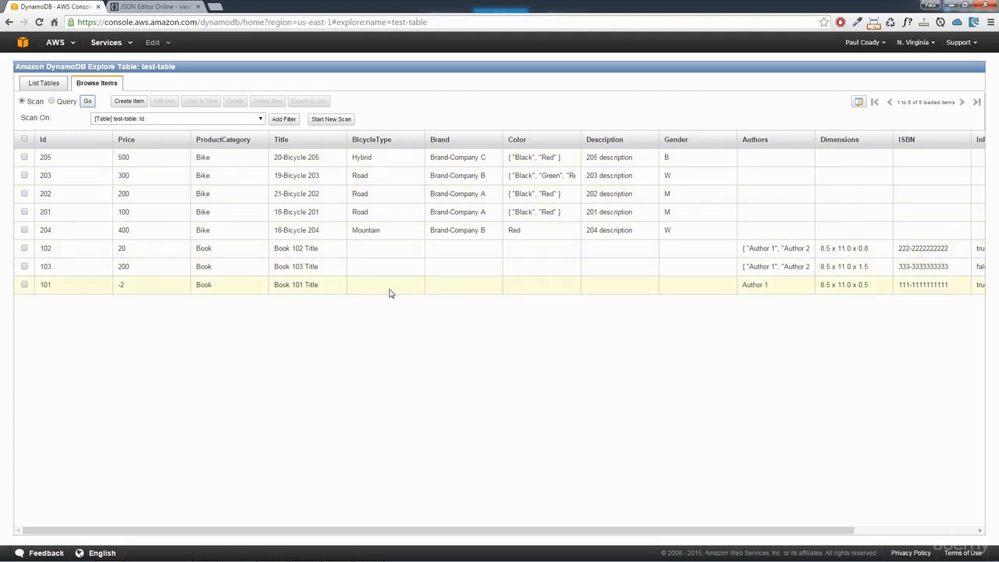
left_click(952, 531)
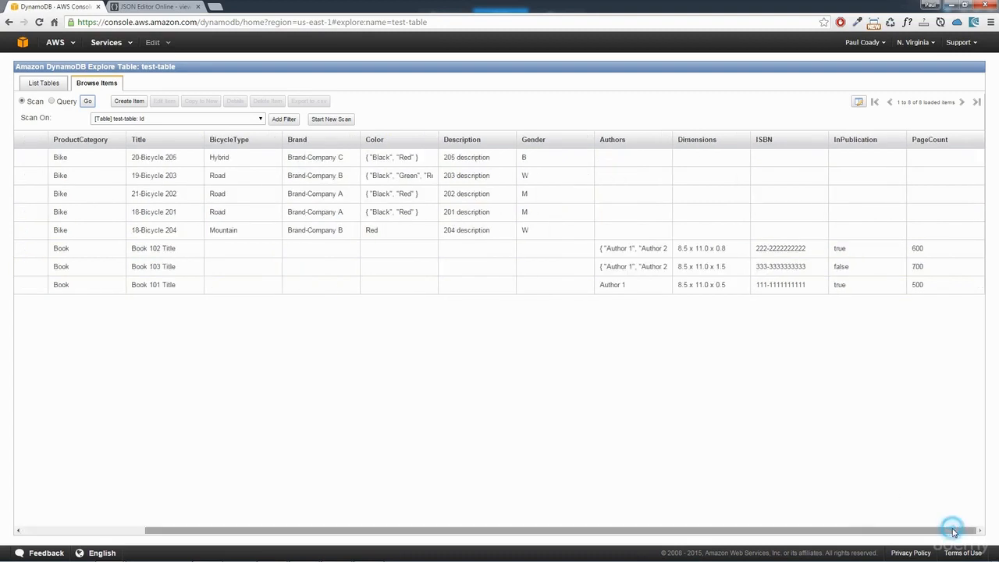
left_click(57, 531)
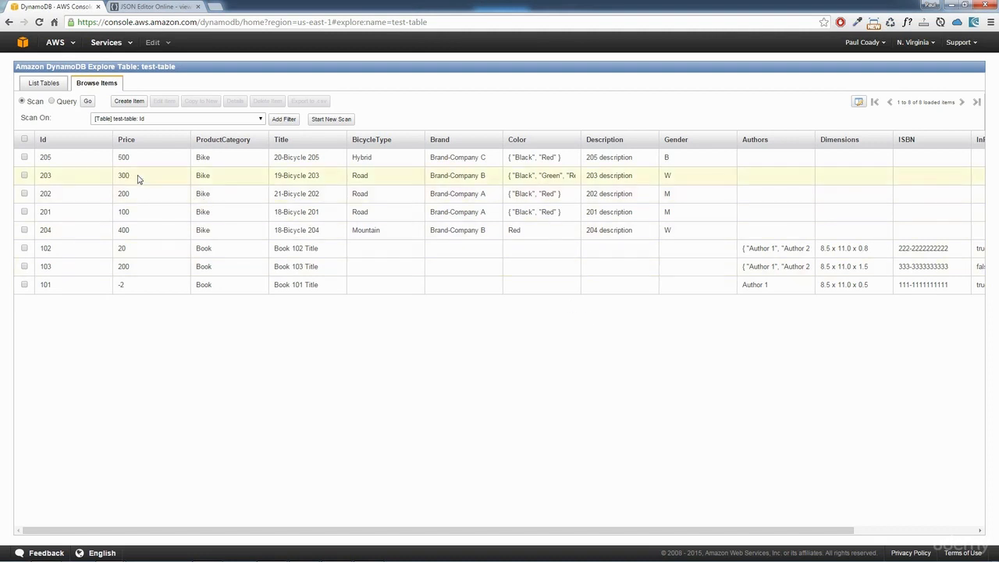
left_click(23, 176)
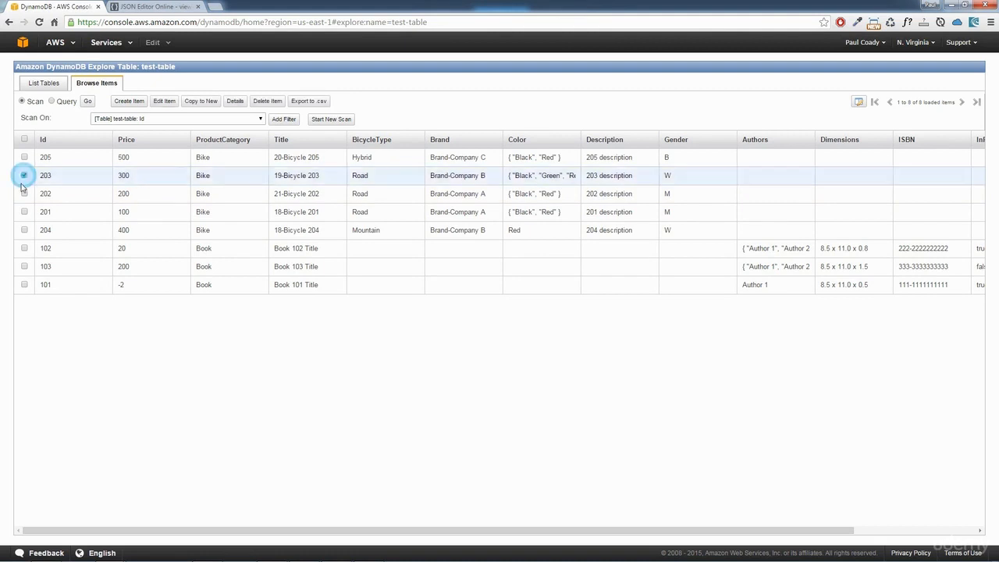
Step: Select items 202 and 201 in addition to item 203, and clear the selection of all three
left_click(23, 194)
left_click(24, 212)
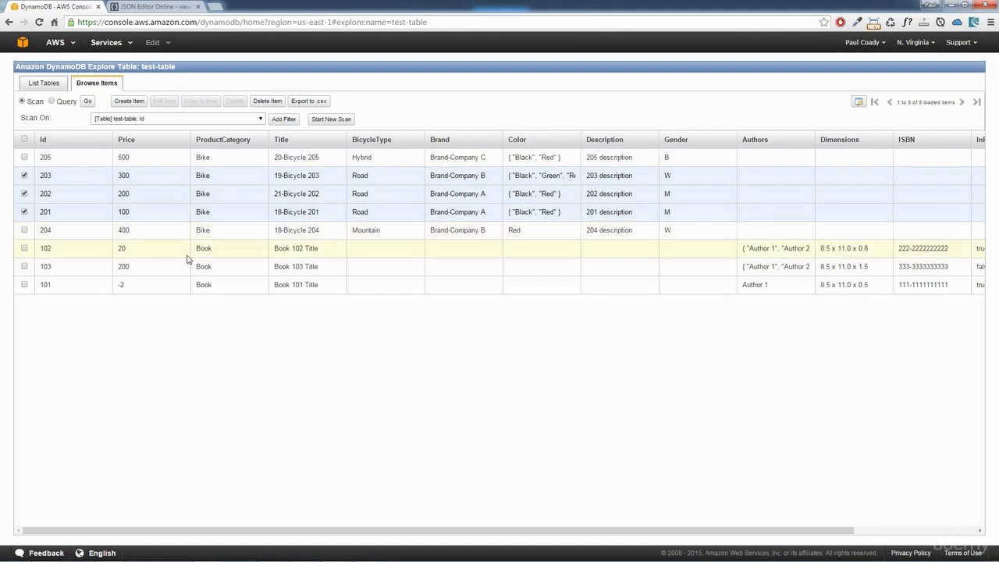
left_click(24, 175)
left_click(24, 194)
left_click(24, 211)
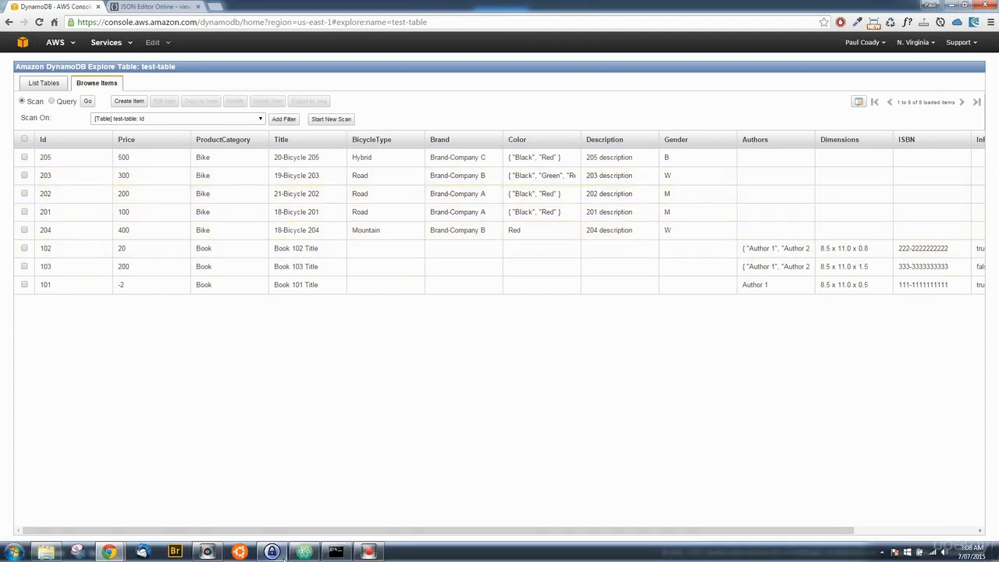
Step: Switch to Atom and examine the two key conditions in test-table-query.json, highlighting the Price block and the ProductCategory attribute value
left_click(305, 552)
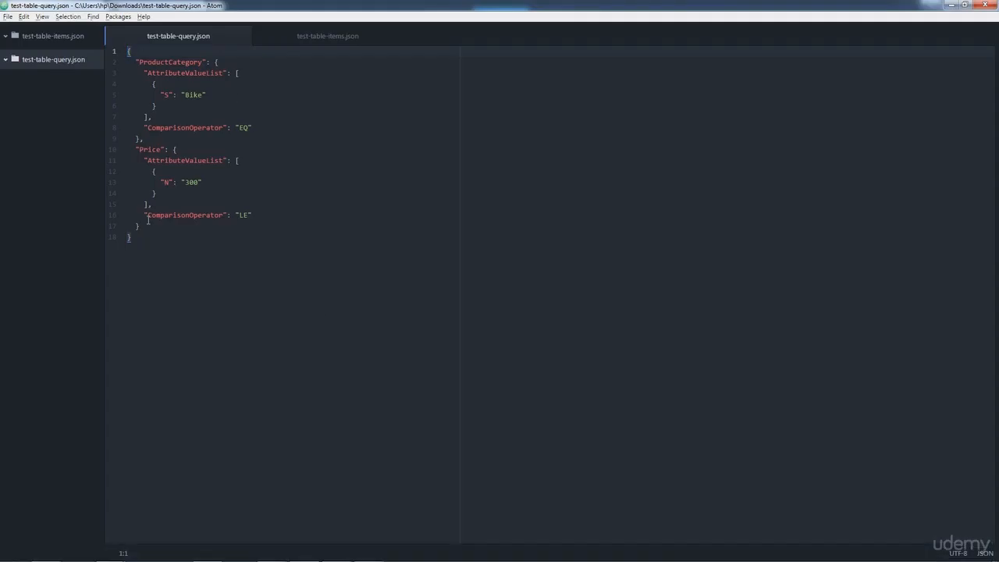
left_click_drag(143, 138, 115, 65)
left_click_drag(138, 225, 115, 148)
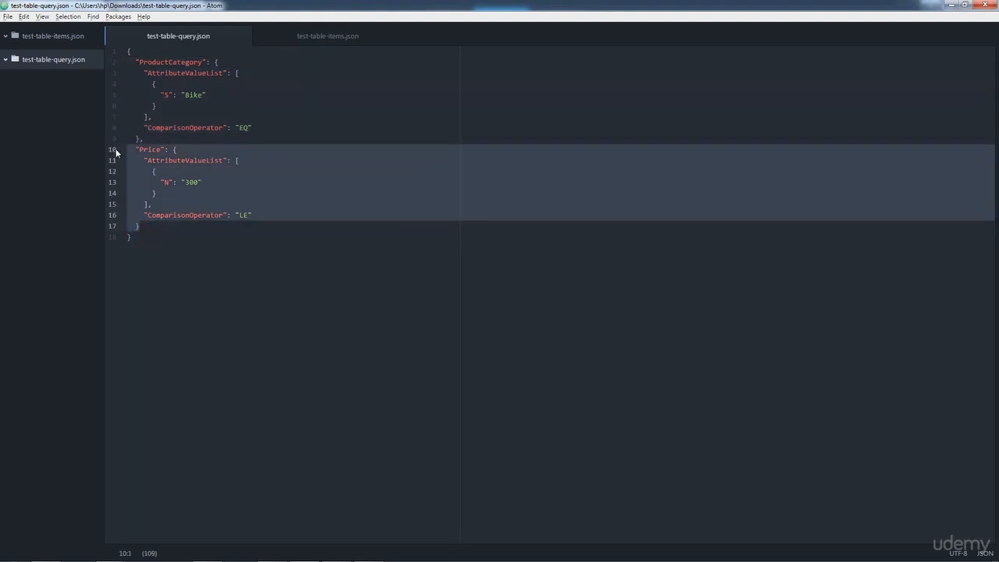
left_click(177, 66)
left_click_drag(209, 94, 162, 90)
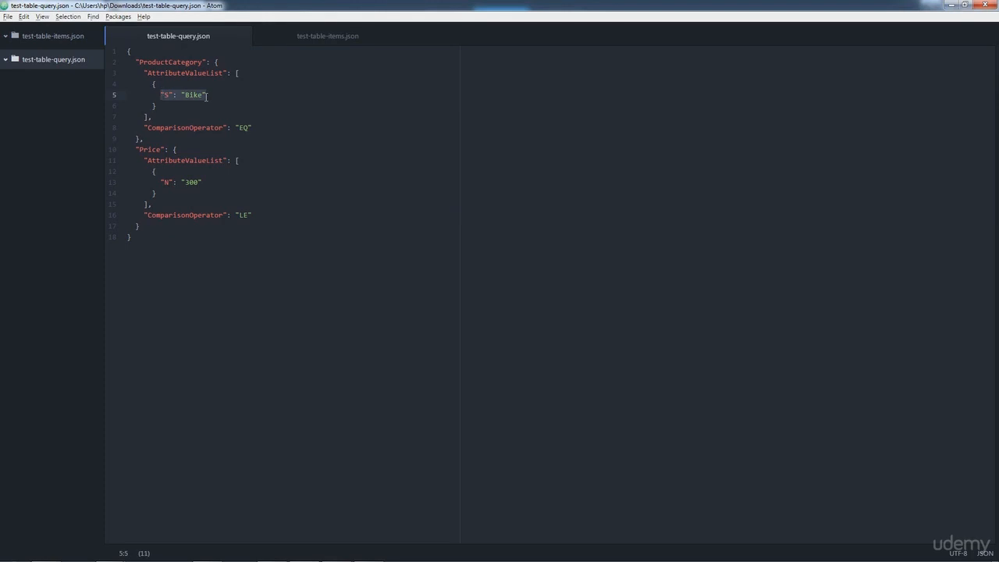
Step: Examine the Price condition's numeric attribute value and its comparison operator in the query file
left_click(139, 149)
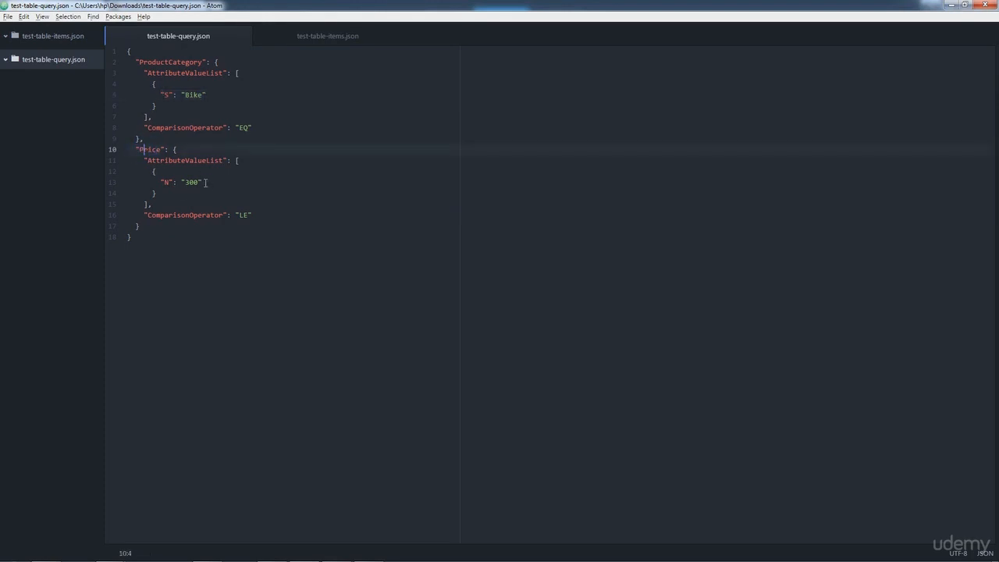
left_click_drag(206, 183, 162, 181)
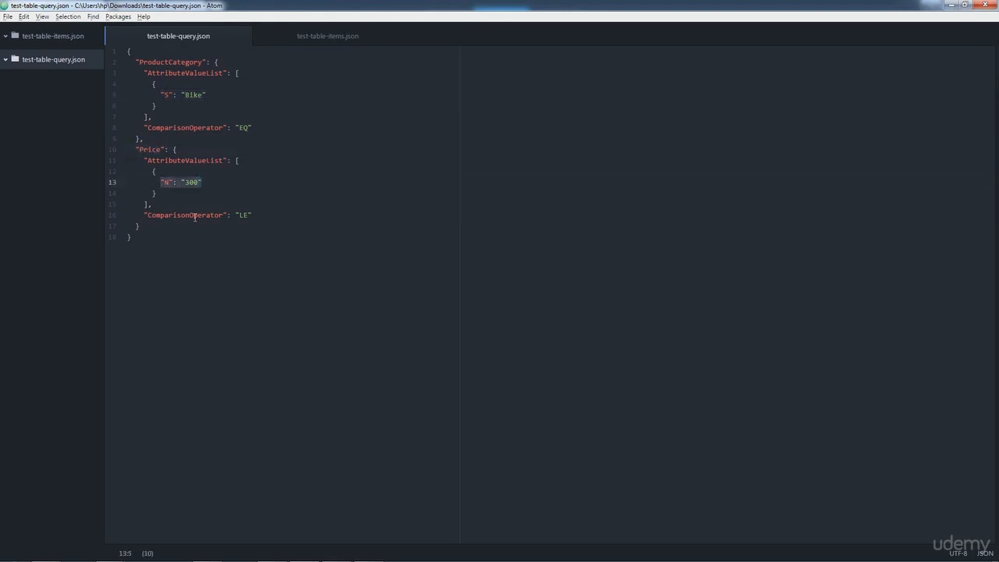
left_click_drag(247, 215, 148, 219)
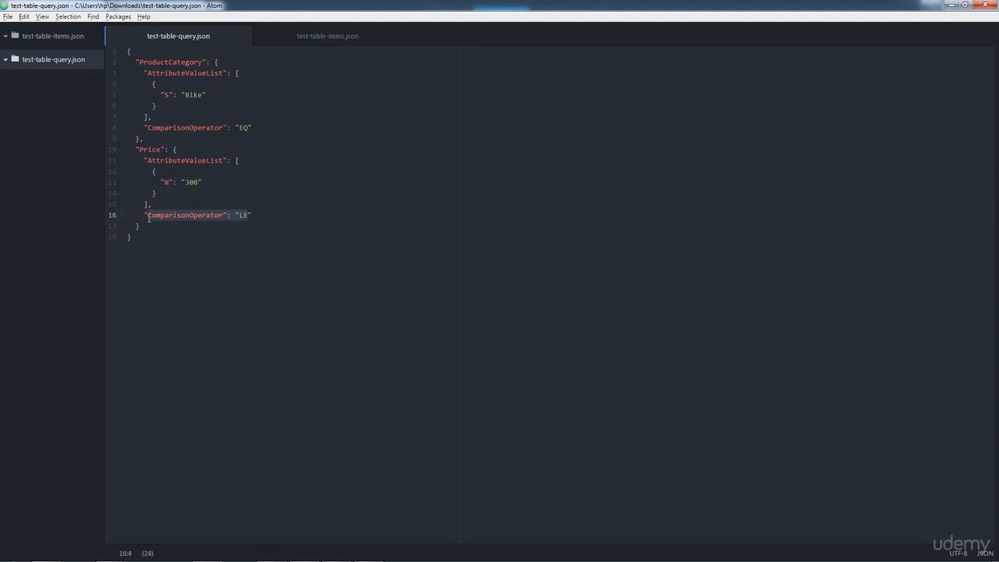
left_click(262, 213)
left_click_drag(208, 183, 181, 180)
left_click(262, 223)
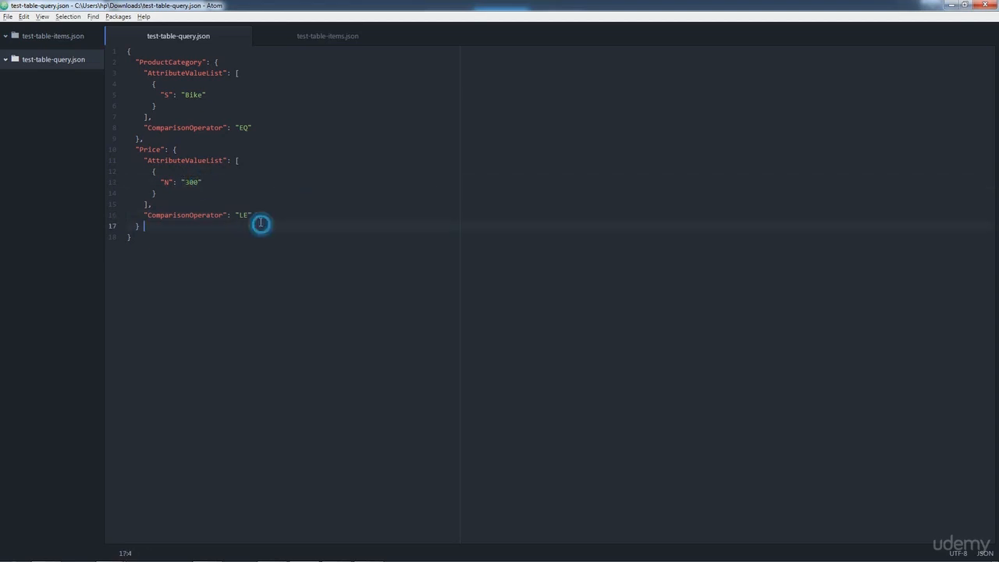
Step: Examine the comparison operator of the ProductCategory condition together with its attribute value
left_click(256, 128)
left_click_drag(273, 123, 147, 127)
left_click(194, 86)
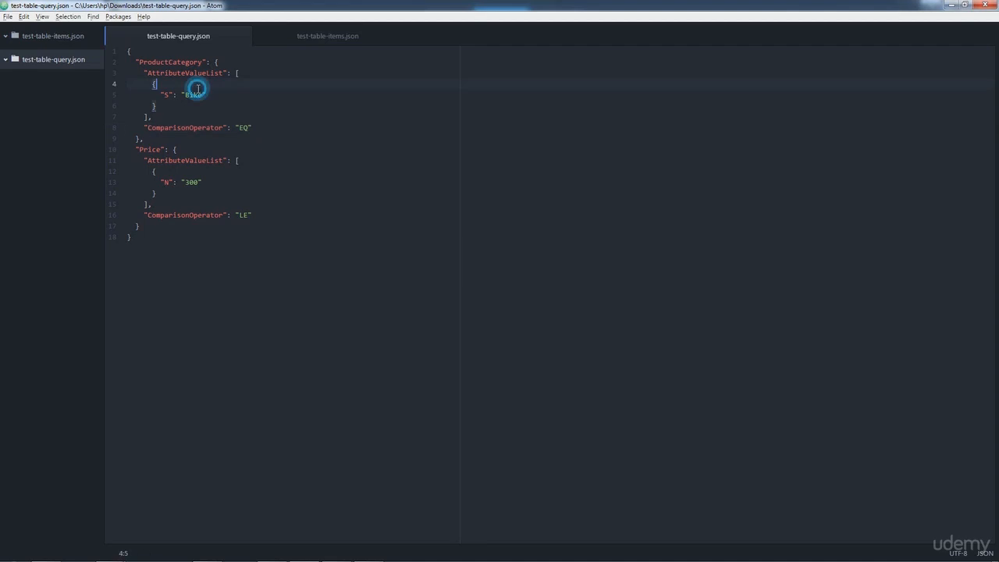
left_click(273, 117)
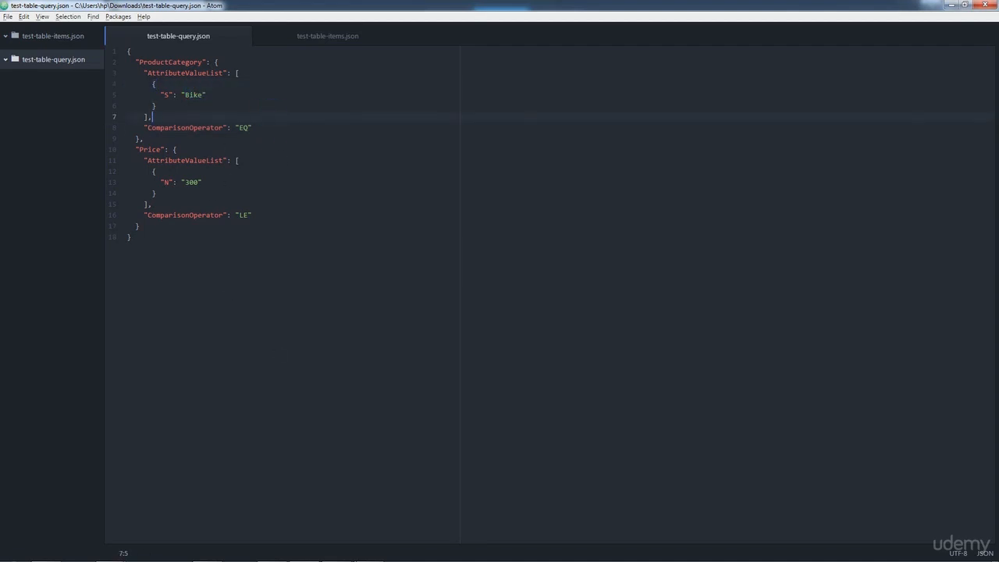
left_click(344, 558)
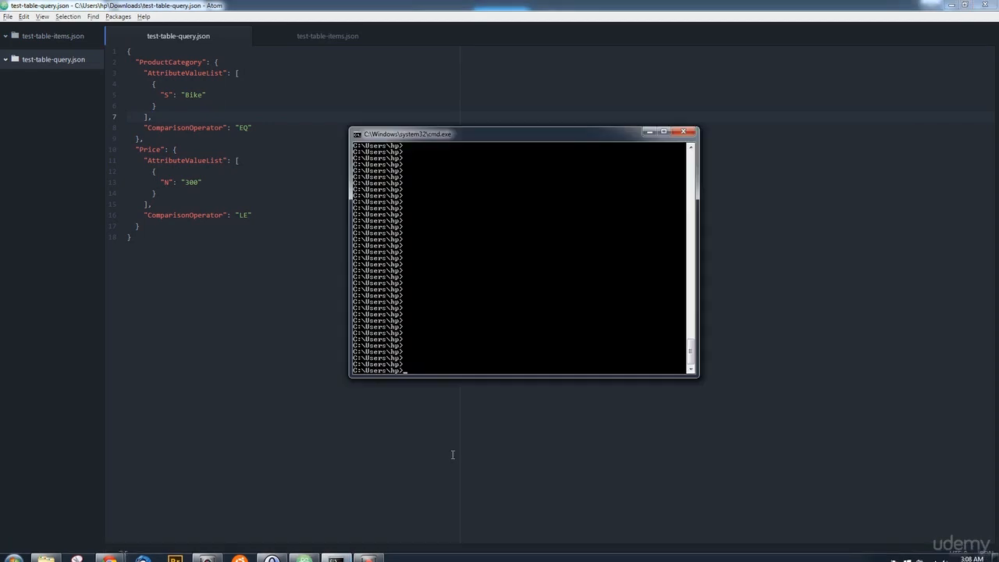
right_click(534, 371)
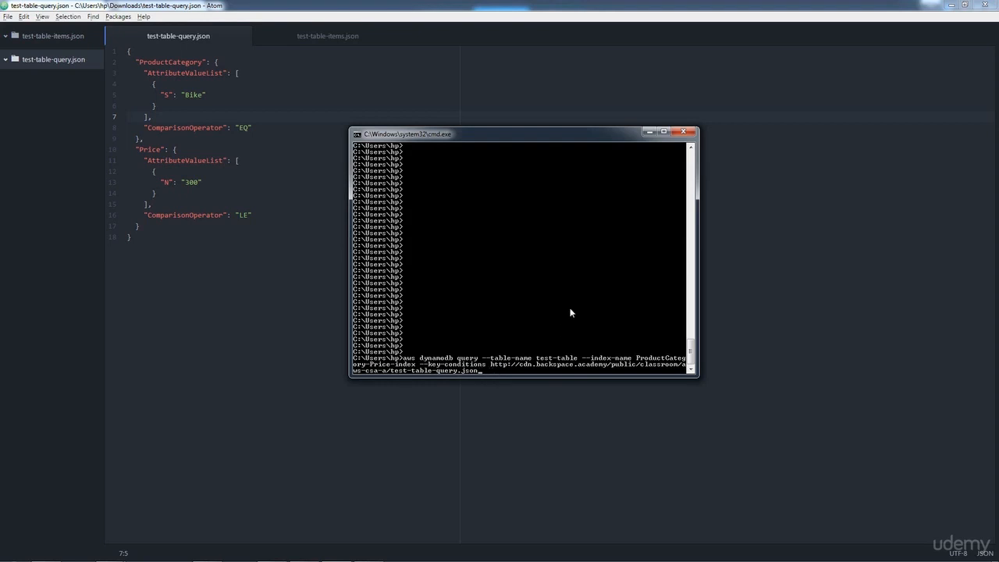
key("Return")
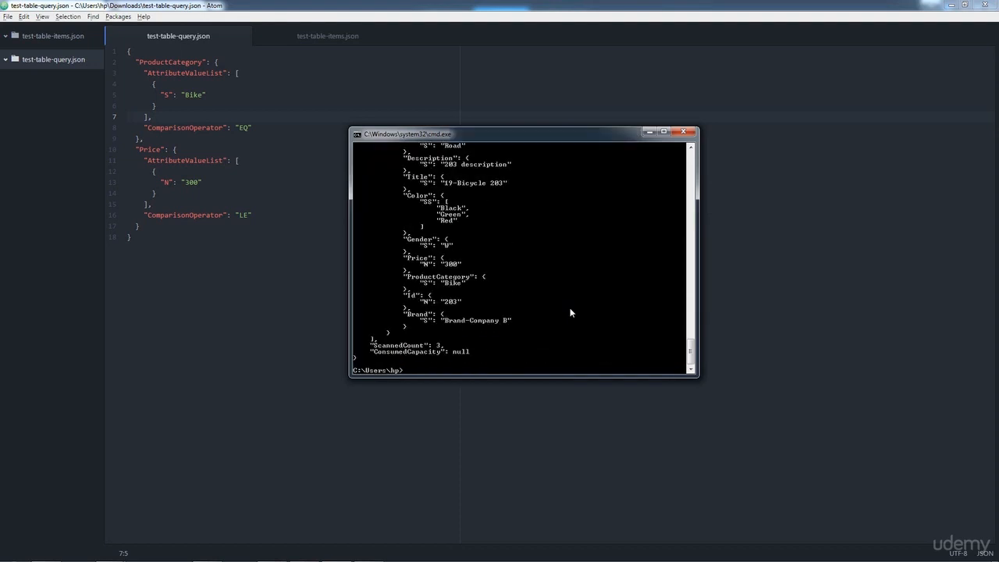
Step: Review the query output from its beginning to its end, checking each returned item's Price, ProductCategory and Id
scroll(565, 313, "up", 7)
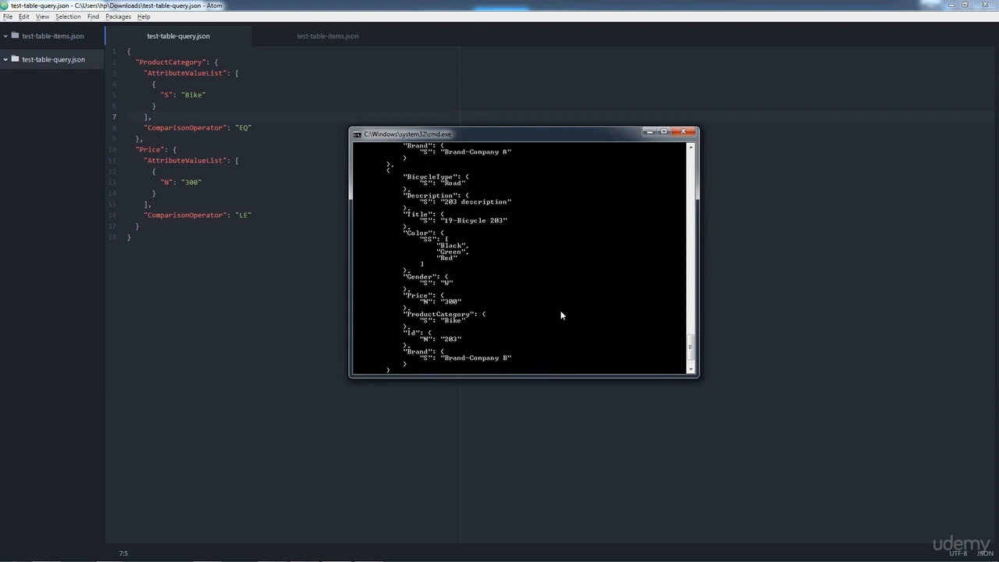
scroll(561, 315, "up", 13)
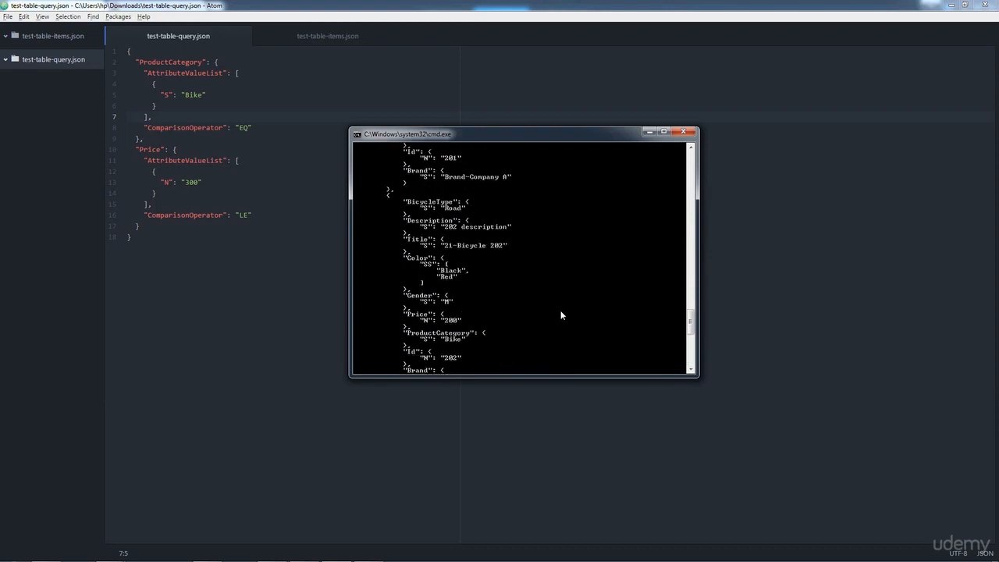
scroll(561, 315, "up", 5)
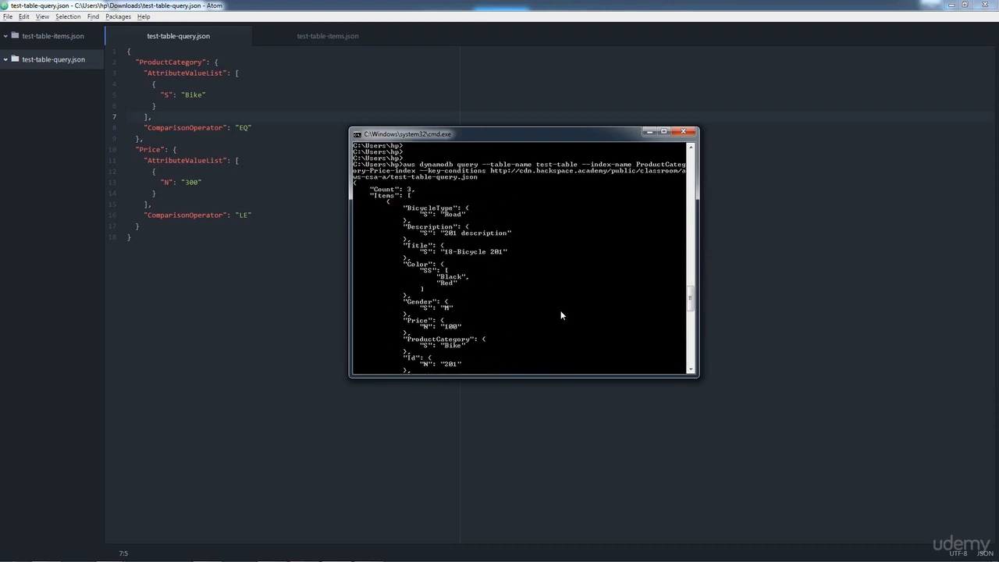
scroll(561, 315, "down", 1)
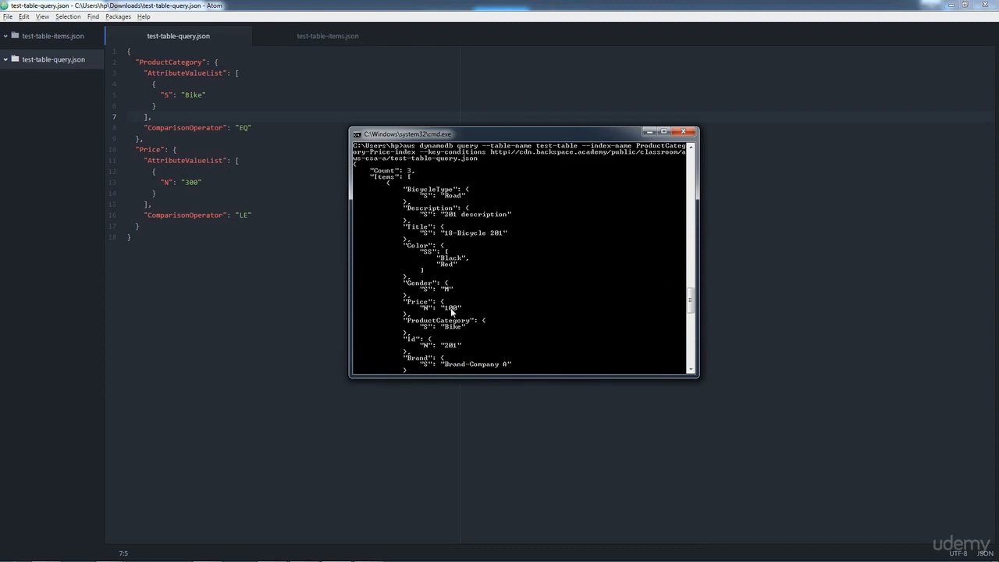
scroll(490, 308, "down", 8)
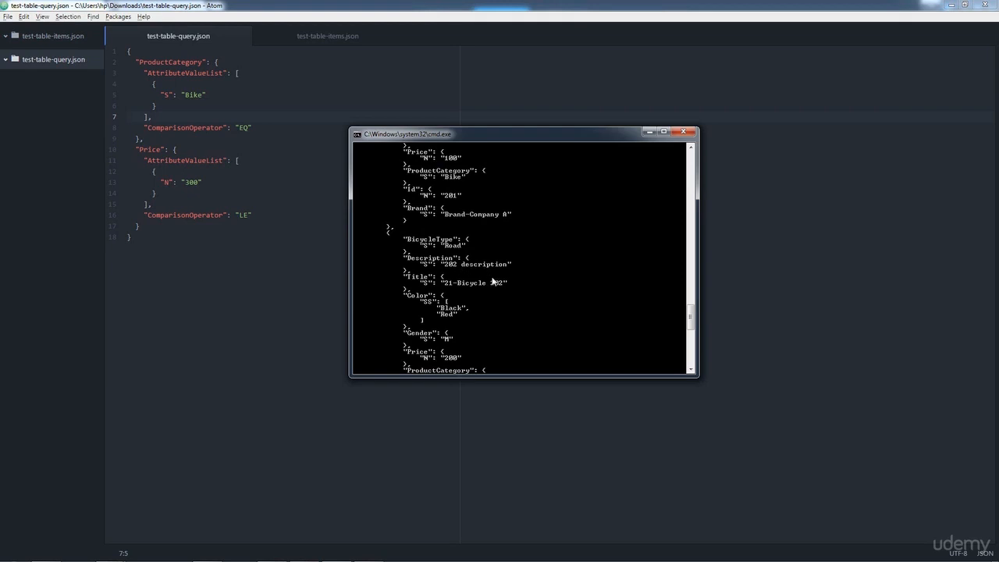
scroll(488, 294, "down", 2)
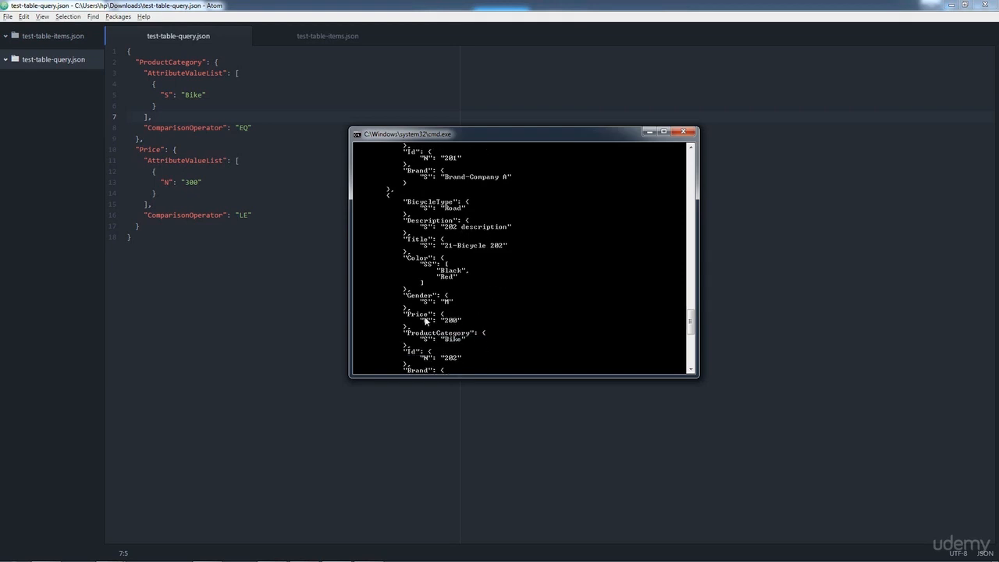
scroll(517, 320, "down", 10)
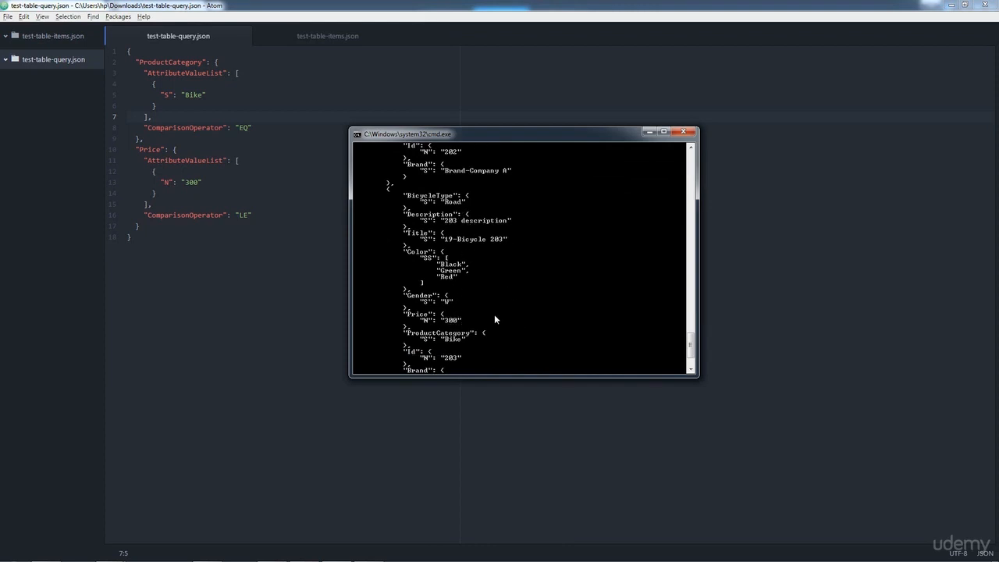
scroll(495, 315, "down", 3)
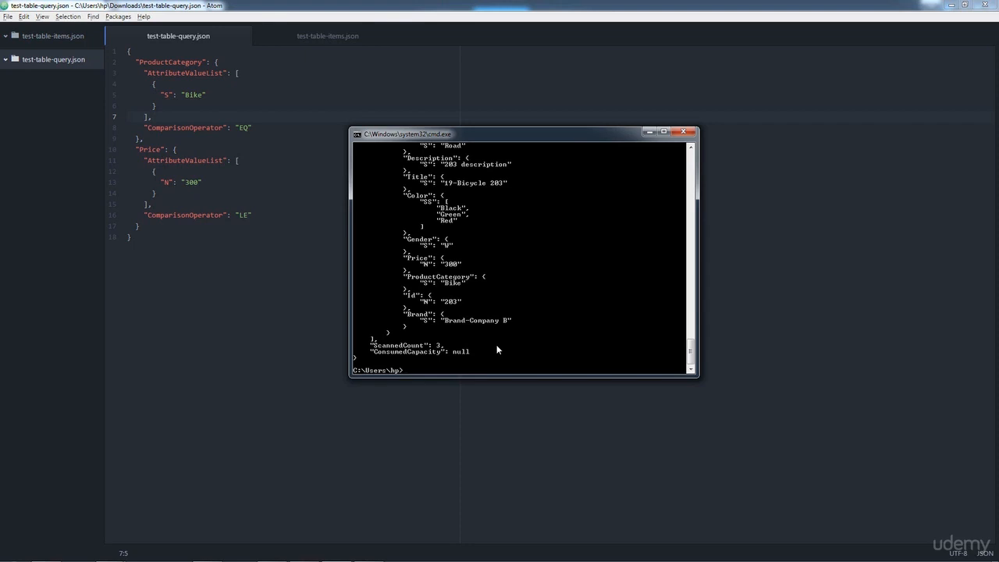
left_click(433, 368)
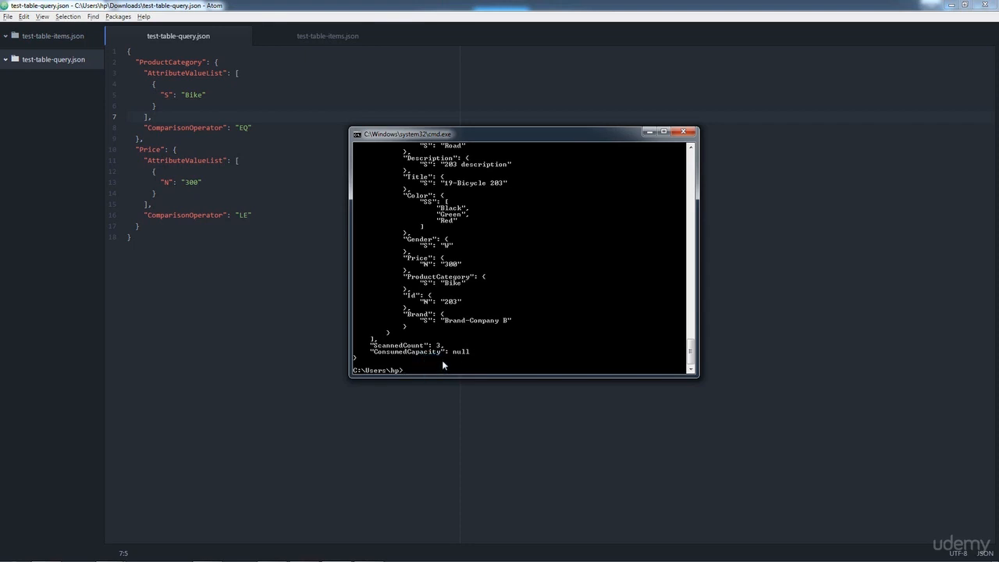